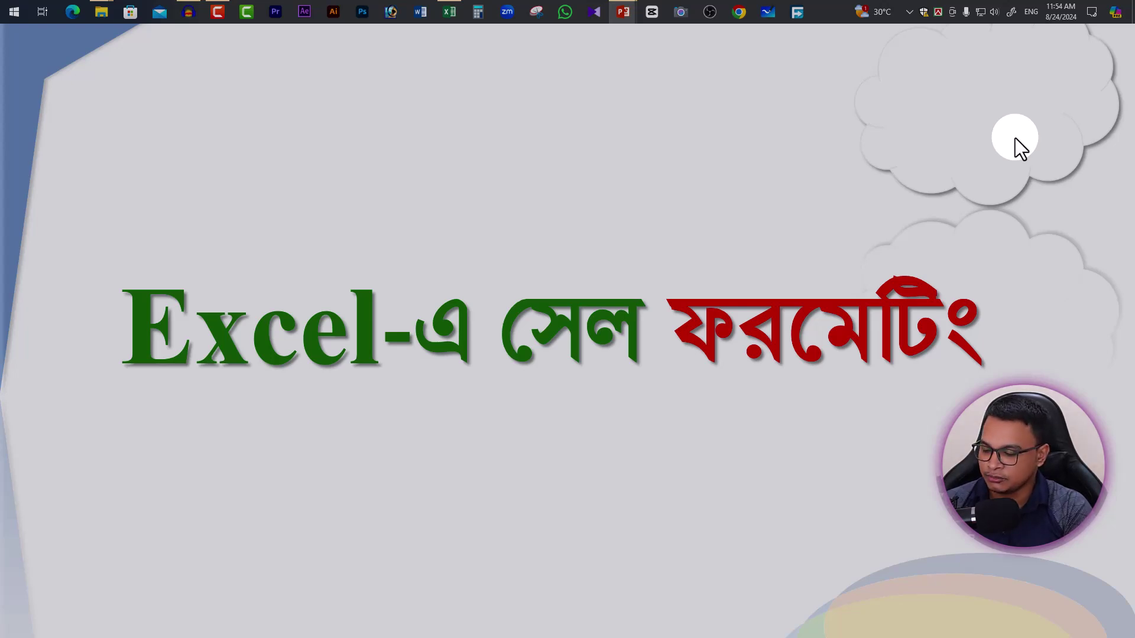
Switch from the PowerPoint slide to the 'For Making Video' Excel workbook showing sheet 16
{"action": "key", "text": "alt+Tab"}
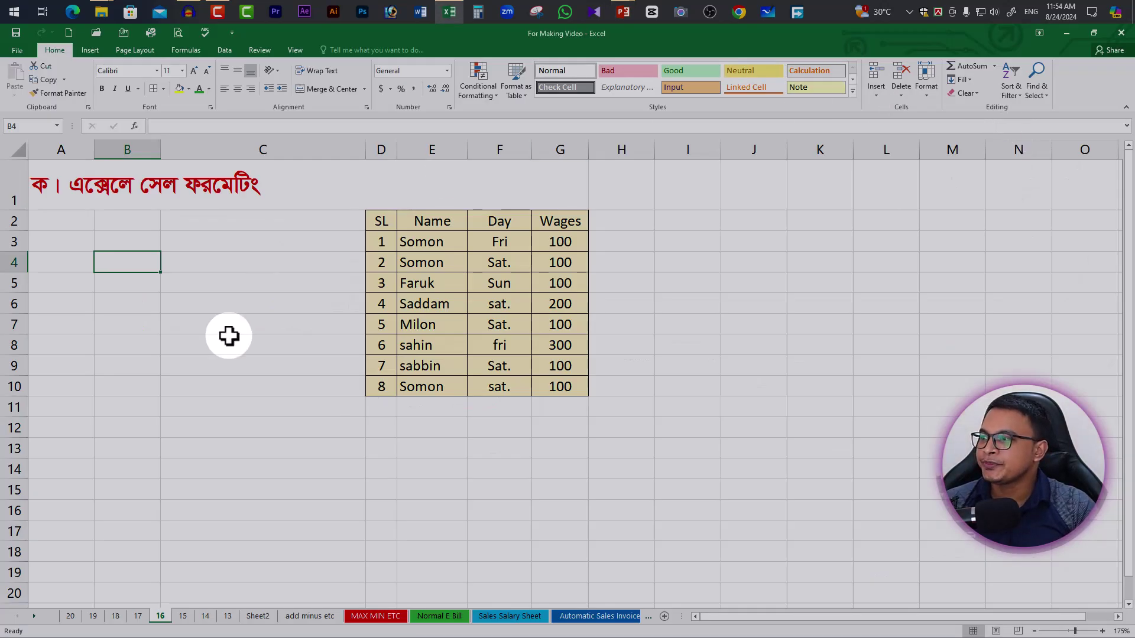
Recolour the whole A1 title text green using Font Color
{"action": "double_click", "coordinate": [262, 179]}
{"action": "left_click_drag", "start_coordinate": [260, 183], "coordinate": [30, 184]}
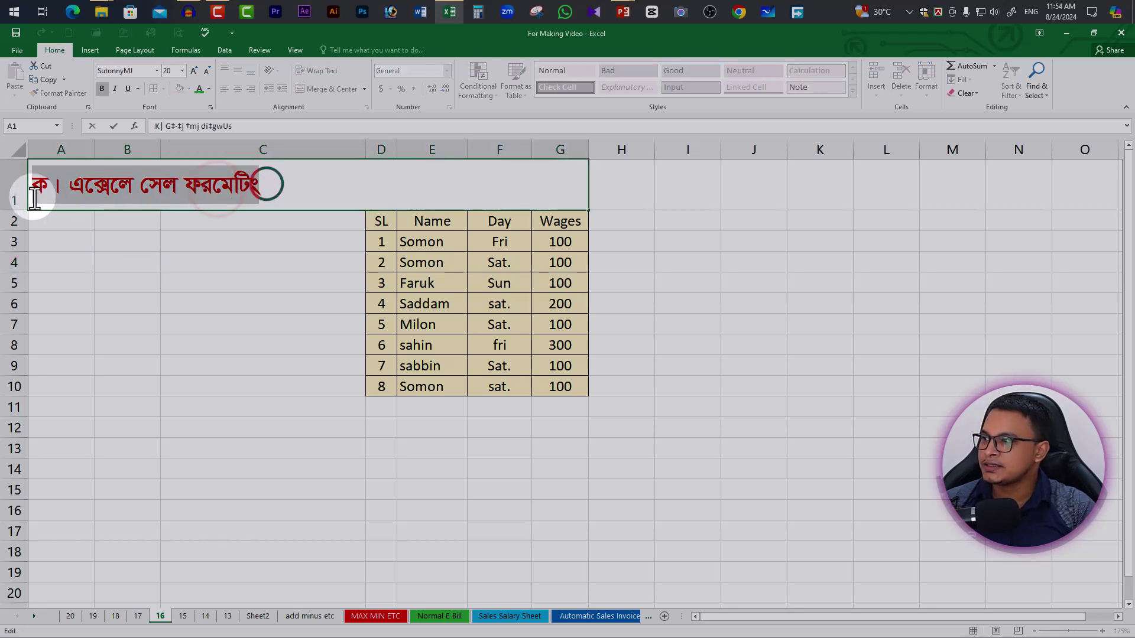
{"action": "left_click", "coordinate": [200, 91]}
{"action": "left_click", "coordinate": [205, 271]}
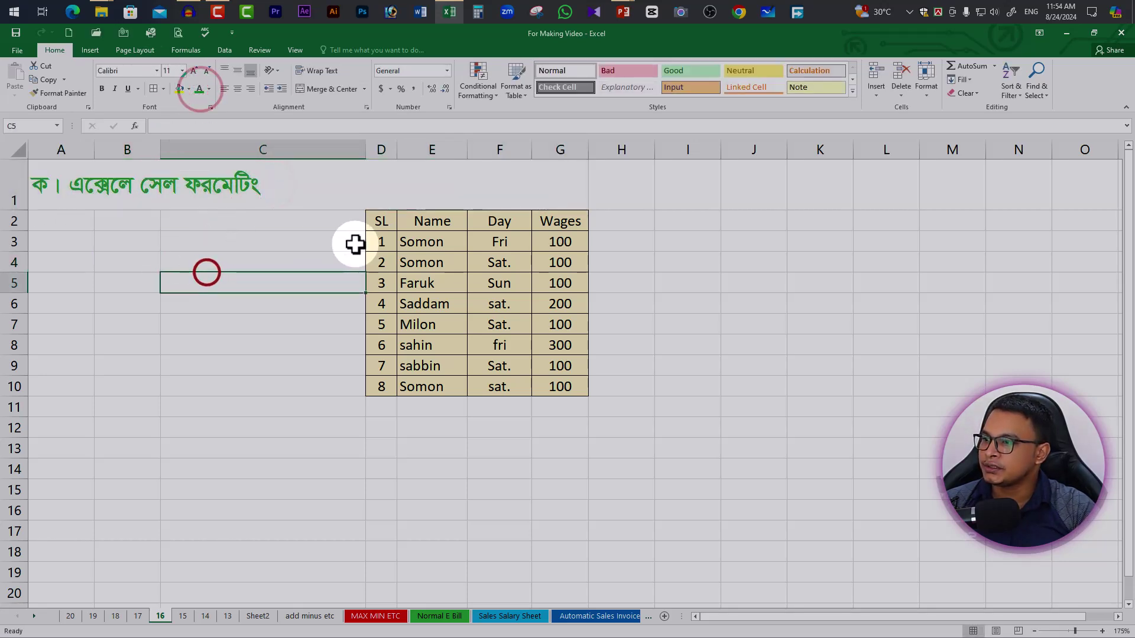
{"action": "left_click", "coordinate": [329, 245]}
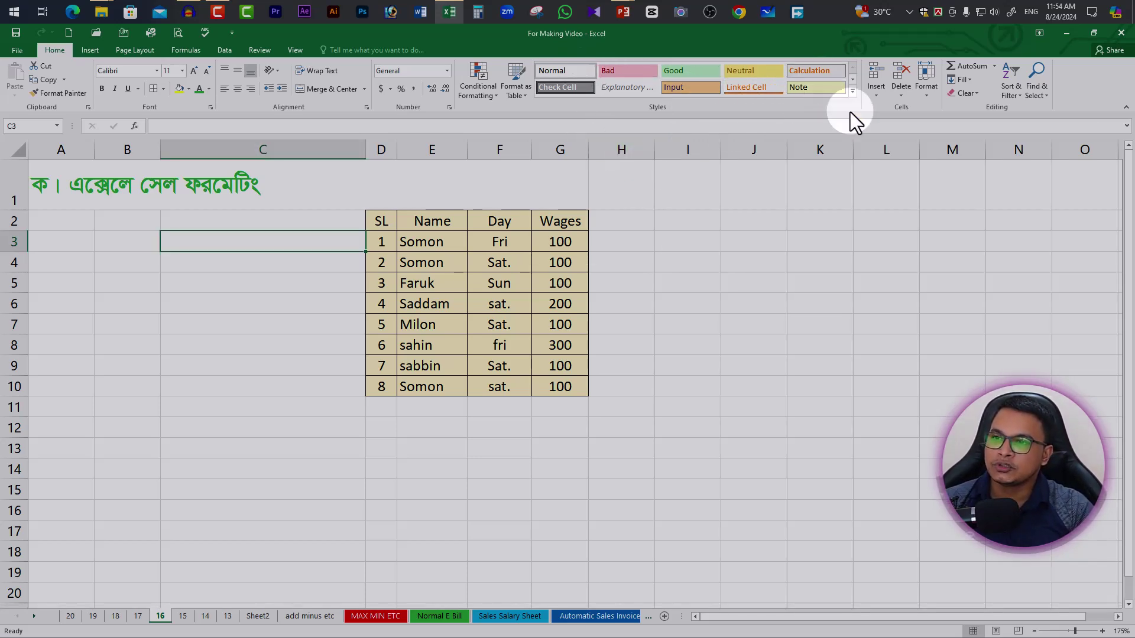
Select the block I2:K5 beside the table, then narrow the selection to I5
{"action": "left_click", "coordinate": [687, 304]}
{"action": "mouse_move", "coordinate": [666, 229]}
{"action": "left_mouse_down"}
{"action": "mouse_move", "coordinate": [821, 290]}
{"action": "mouse_move", "coordinate": [854, 335]}
{"action": "left_mouse_up"}
{"action": "left_click", "coordinate": [701, 278]}
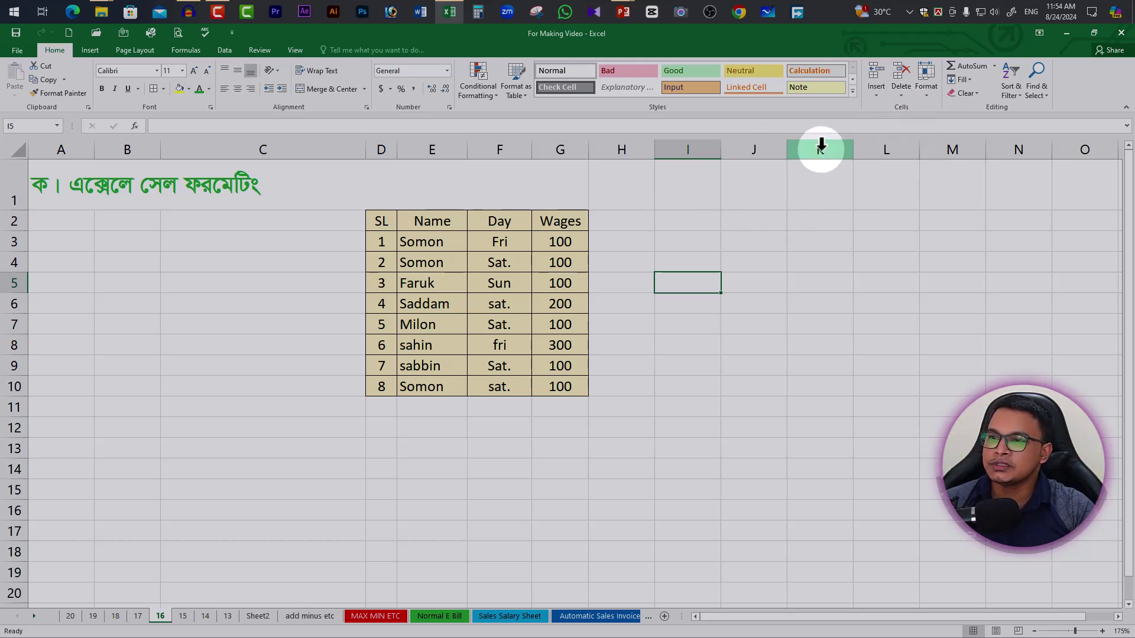
Insert a new blank worksheet, Sheet1, then go back to the 16 sheet
{"action": "left_click", "coordinate": [875, 96]}
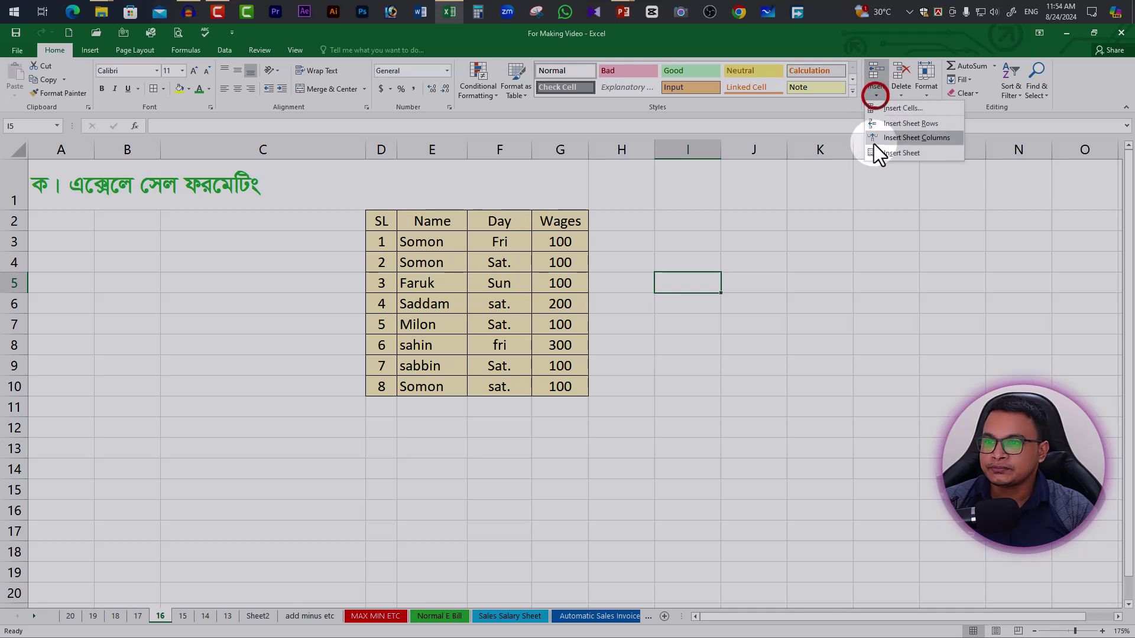
{"action": "left_click", "coordinate": [917, 154]}
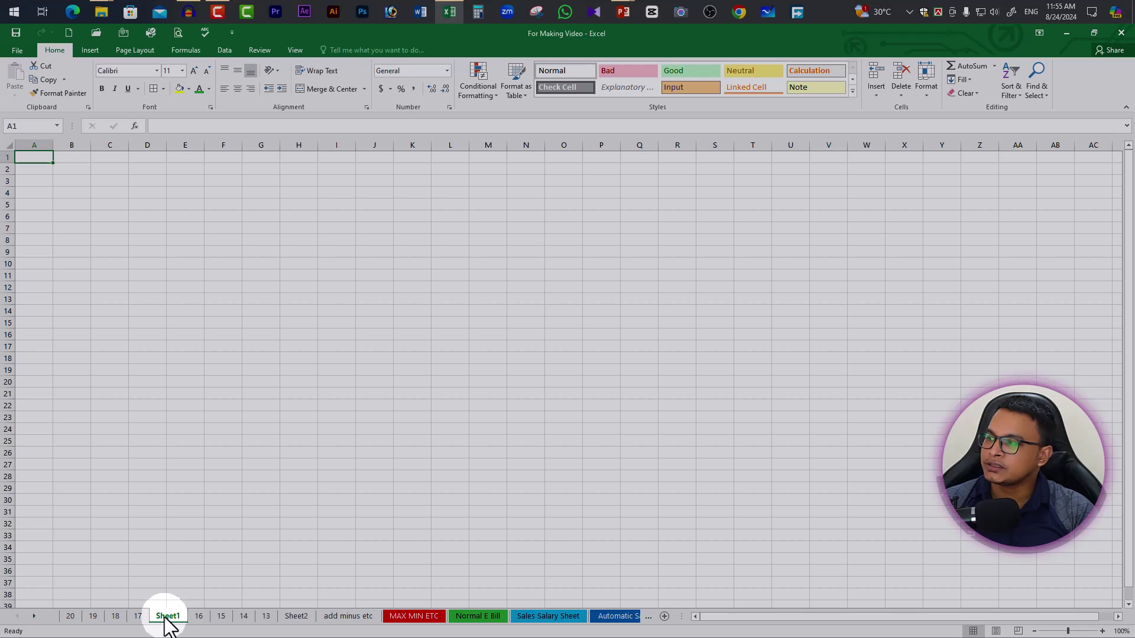
{"action": "left_click", "coordinate": [197, 616]}
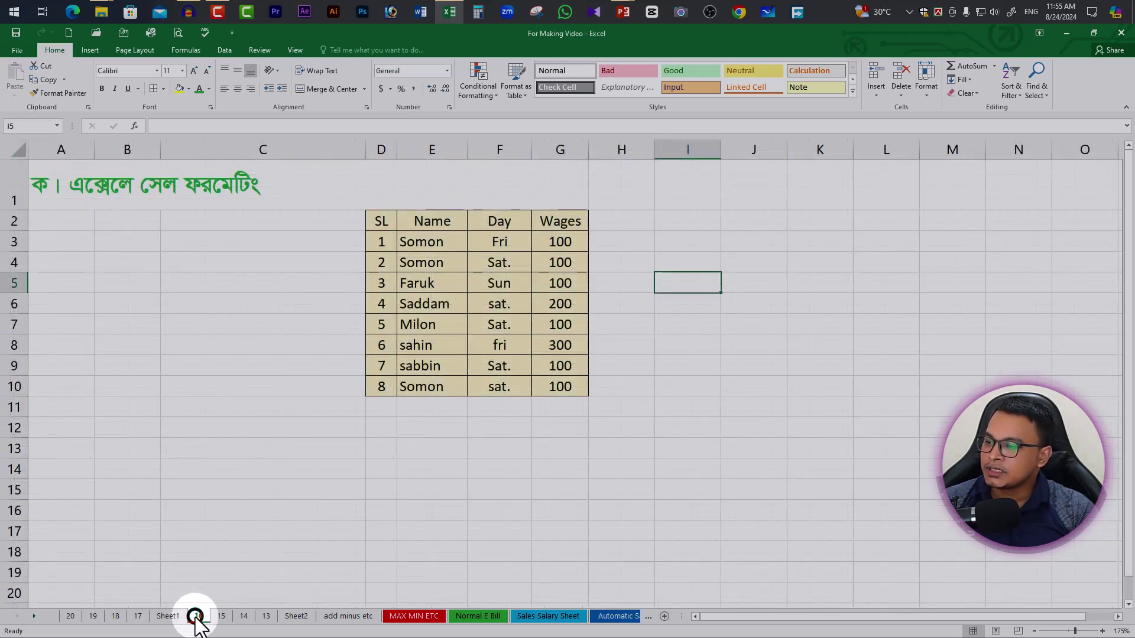
Bring up the Insert Cells options and dismiss them without inserting anything
{"action": "left_click", "coordinate": [876, 92]}
{"action": "left_click", "coordinate": [903, 108]}
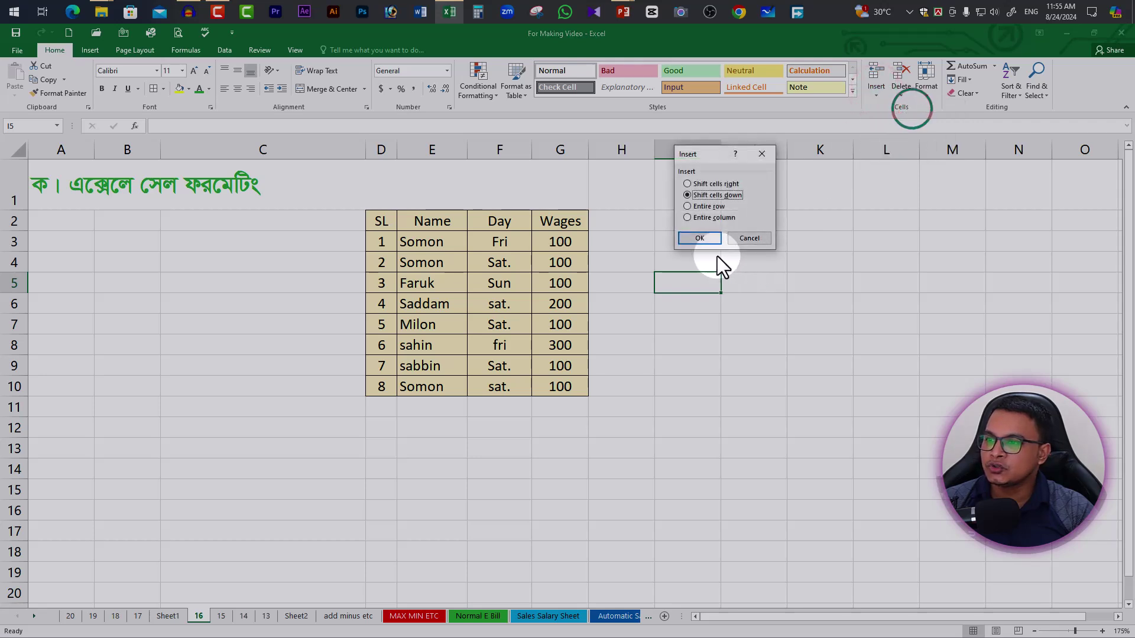
{"action": "left_click_drag", "start_coordinate": [711, 153], "coordinate": [658, 183]}
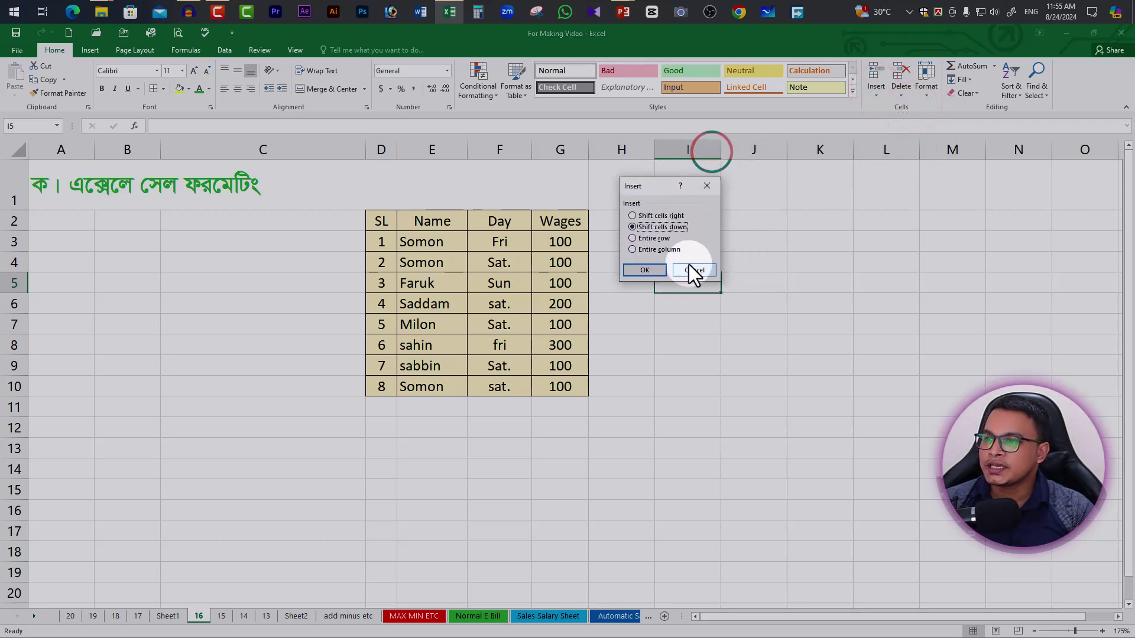
{"action": "left_click", "coordinate": [701, 269]}
Insert a blank cell at F4, shifting the Day values down so 'sat.' ends in F11
{"action": "left_click", "coordinate": [517, 265]}
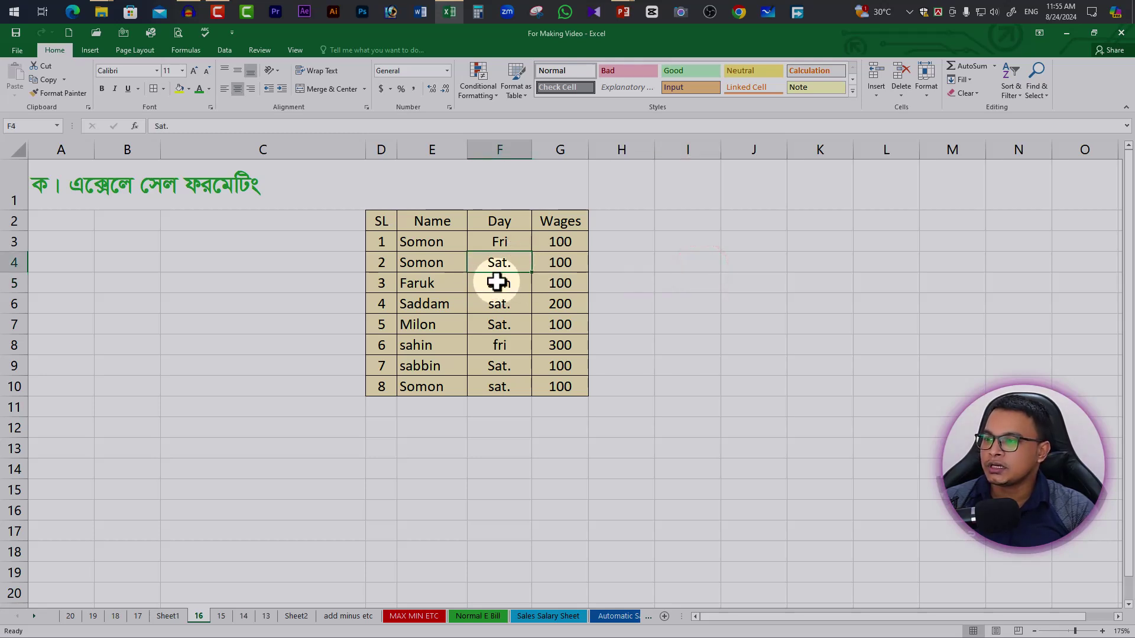
{"action": "left_click", "coordinate": [875, 94]}
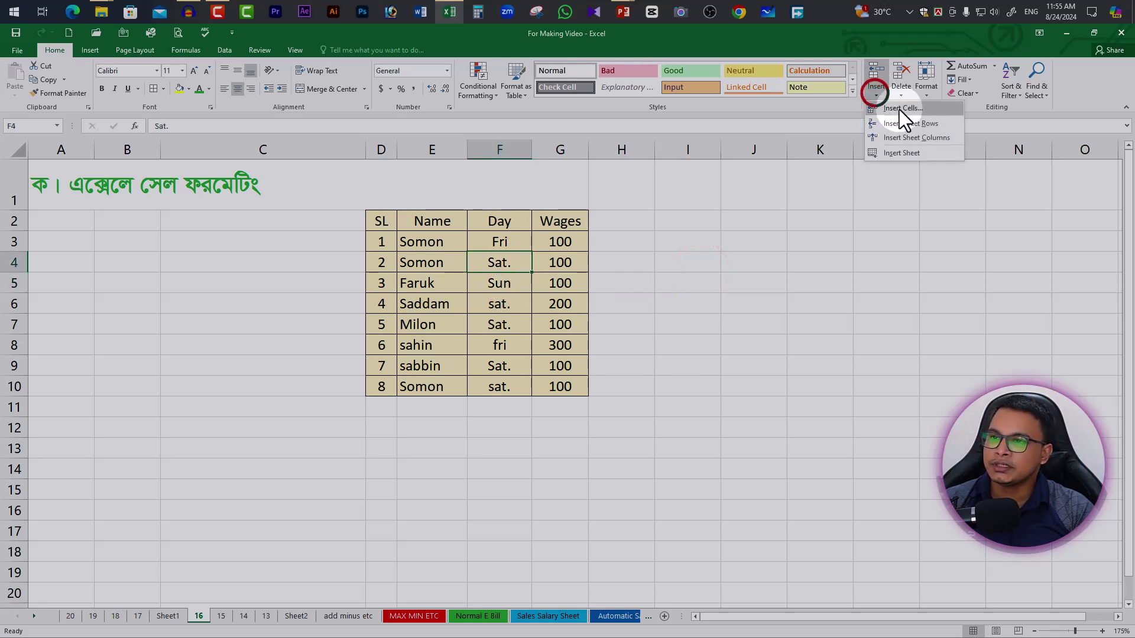
{"action": "left_click", "coordinate": [912, 111]}
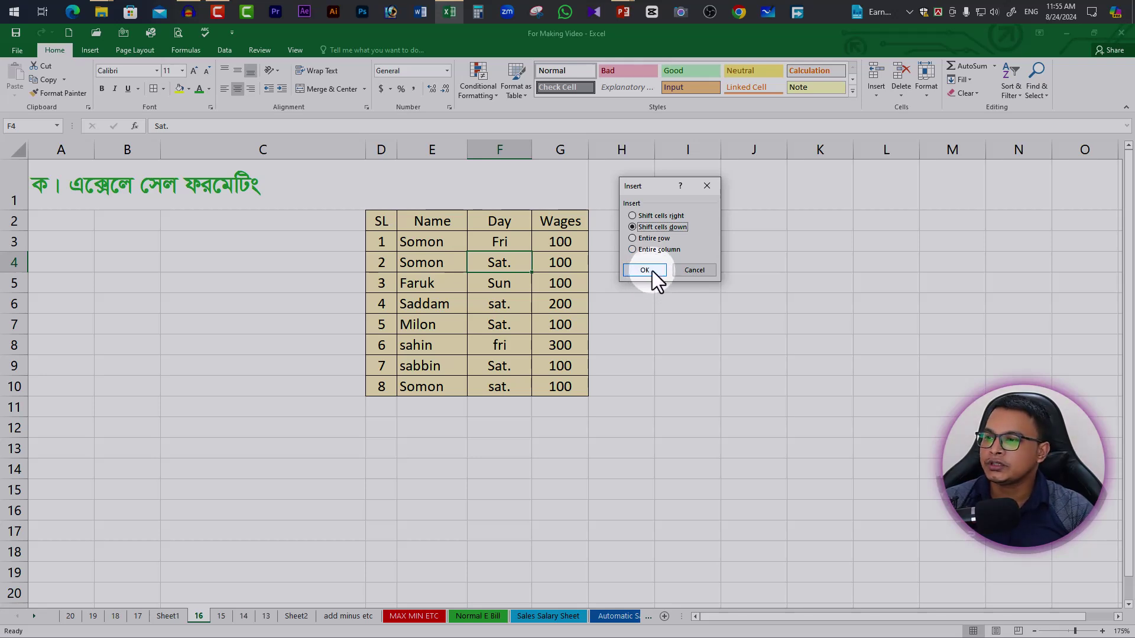
{"action": "left_click", "coordinate": [644, 270]}
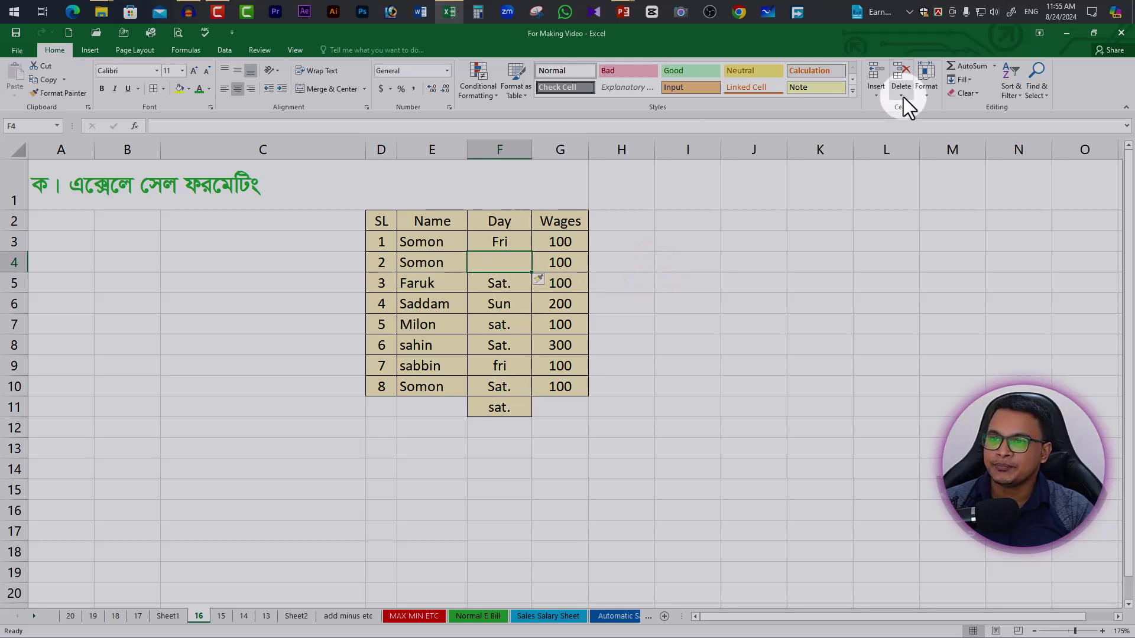
{"action": "left_click", "coordinate": [488, 283]}
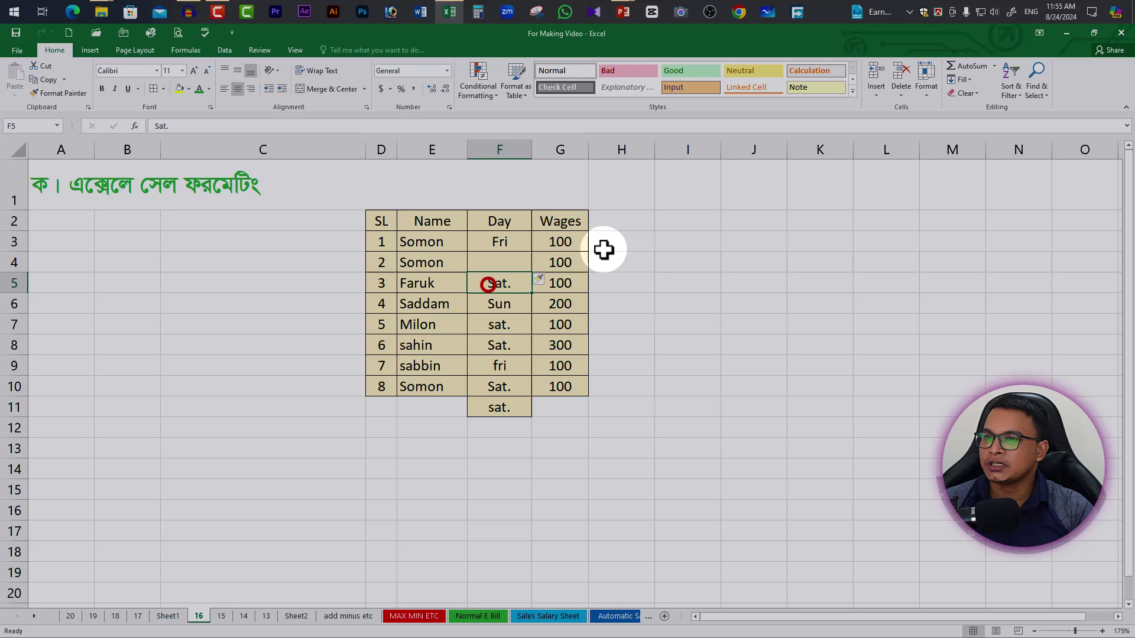
{"action": "left_click", "coordinate": [875, 93]}
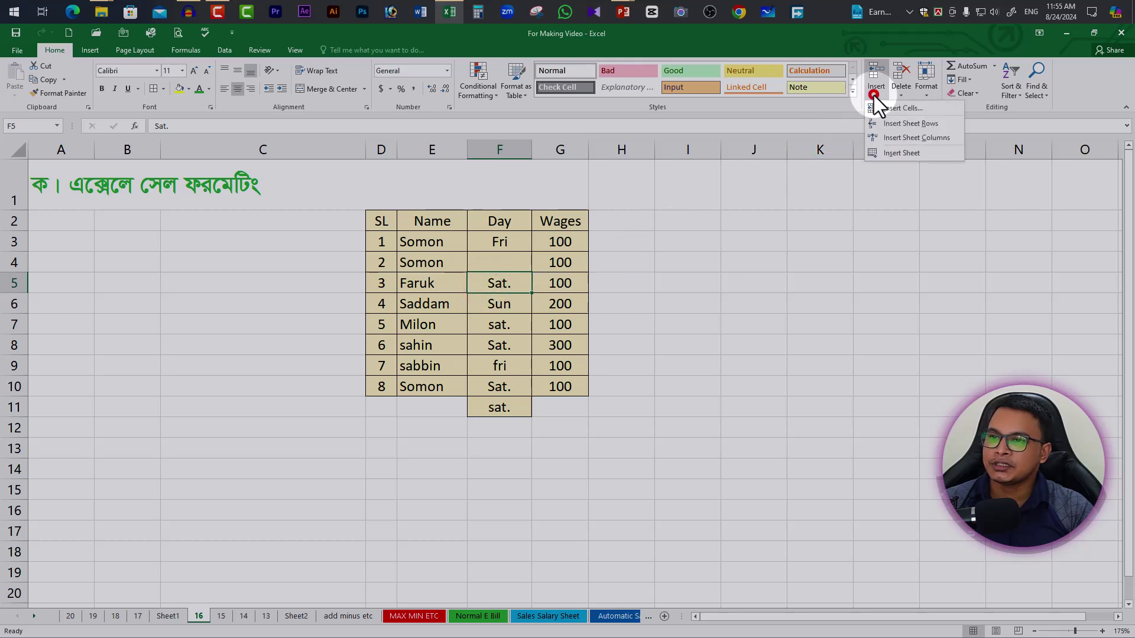
{"action": "left_click", "coordinate": [914, 126]}
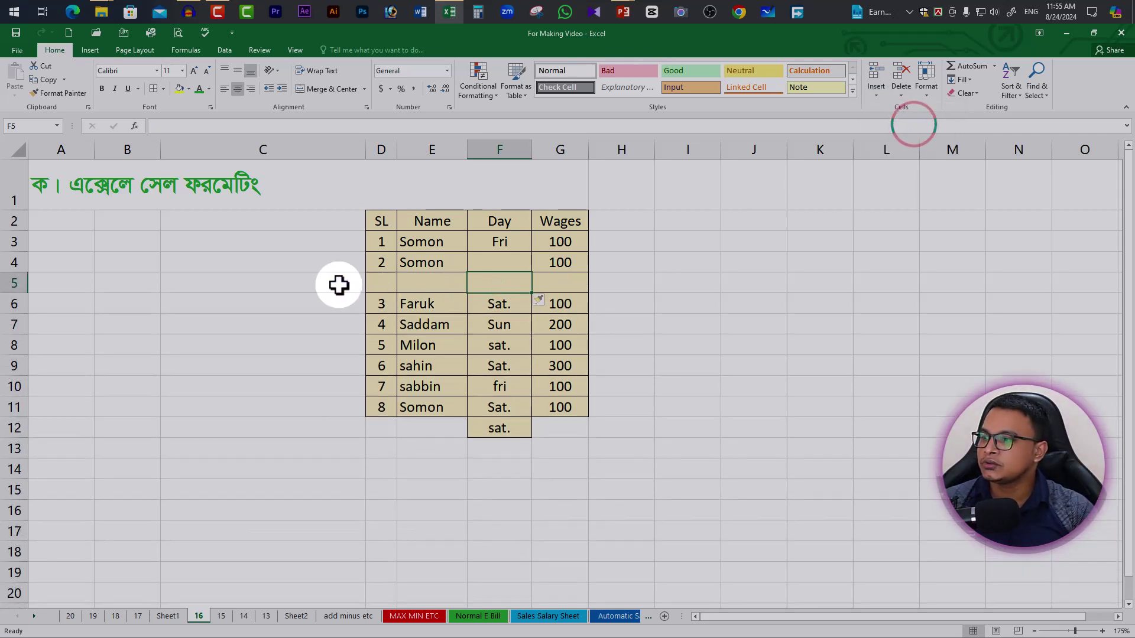
{"action": "left_click", "coordinate": [13, 285]}
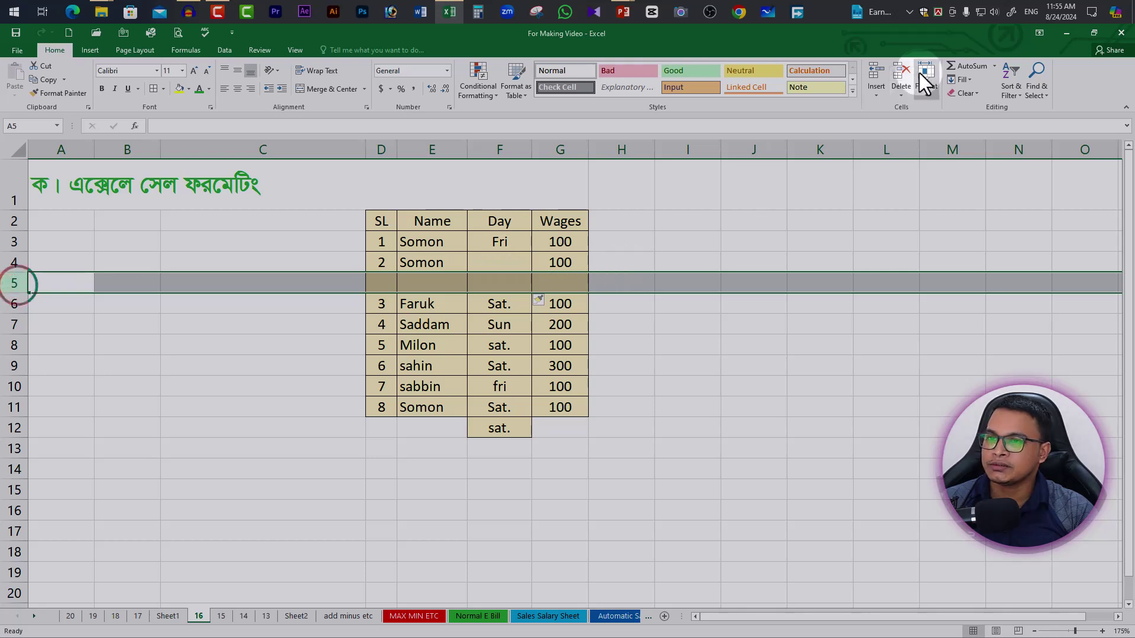
{"action": "left_click", "coordinate": [502, 307]}
{"action": "left_click", "coordinate": [876, 90]}
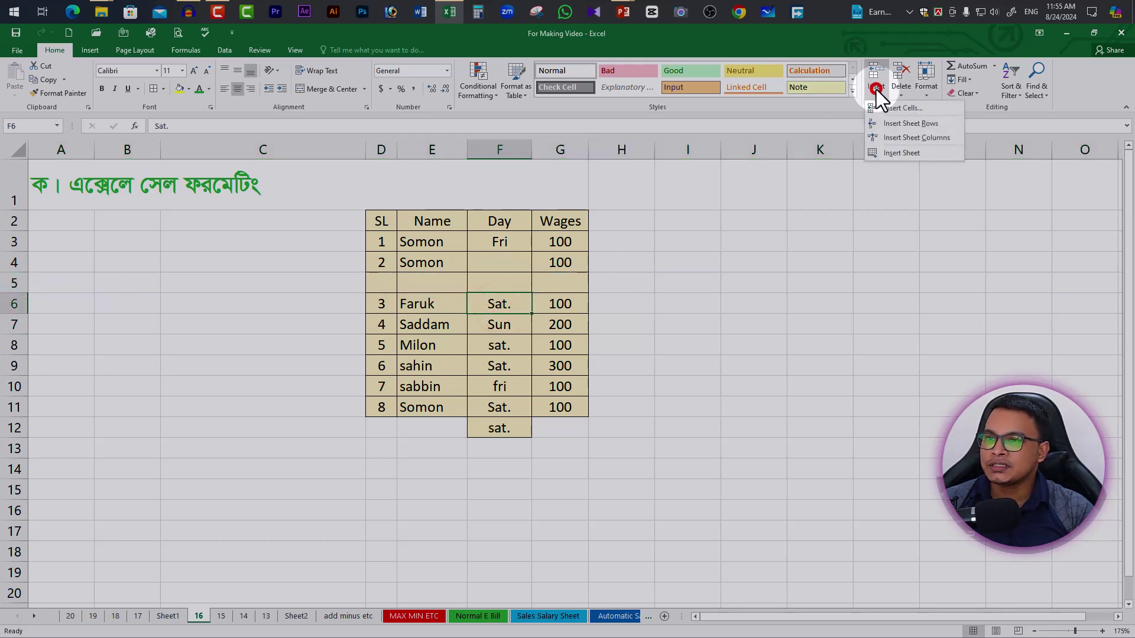
{"action": "left_click", "coordinate": [944, 138]}
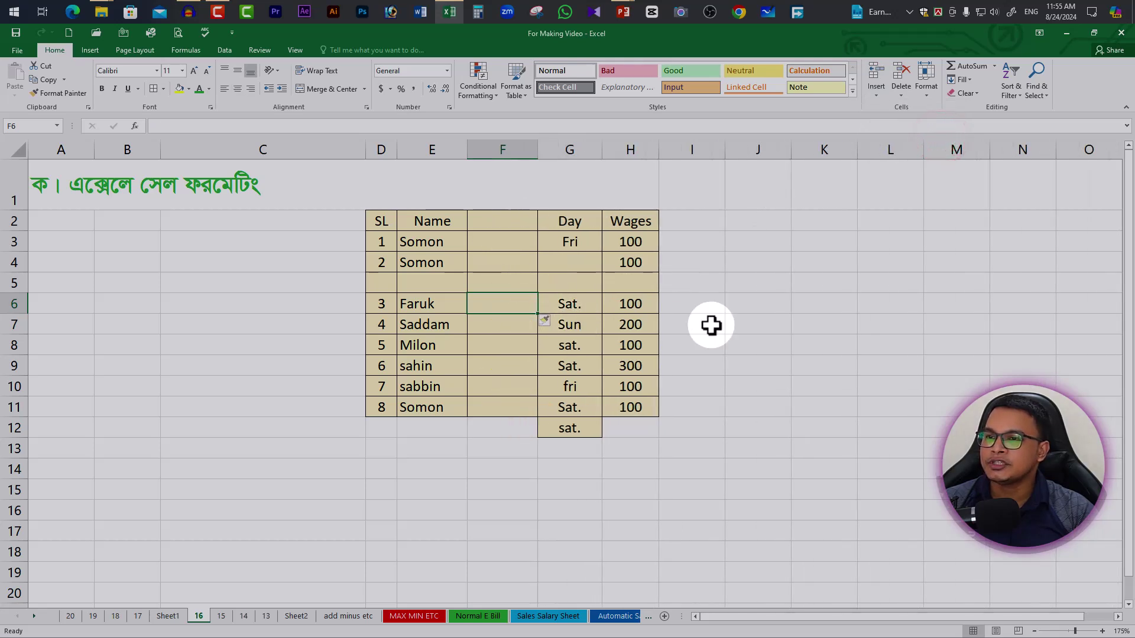
{"action": "left_click", "coordinate": [876, 90]}
{"action": "left_click", "coordinate": [774, 343]}
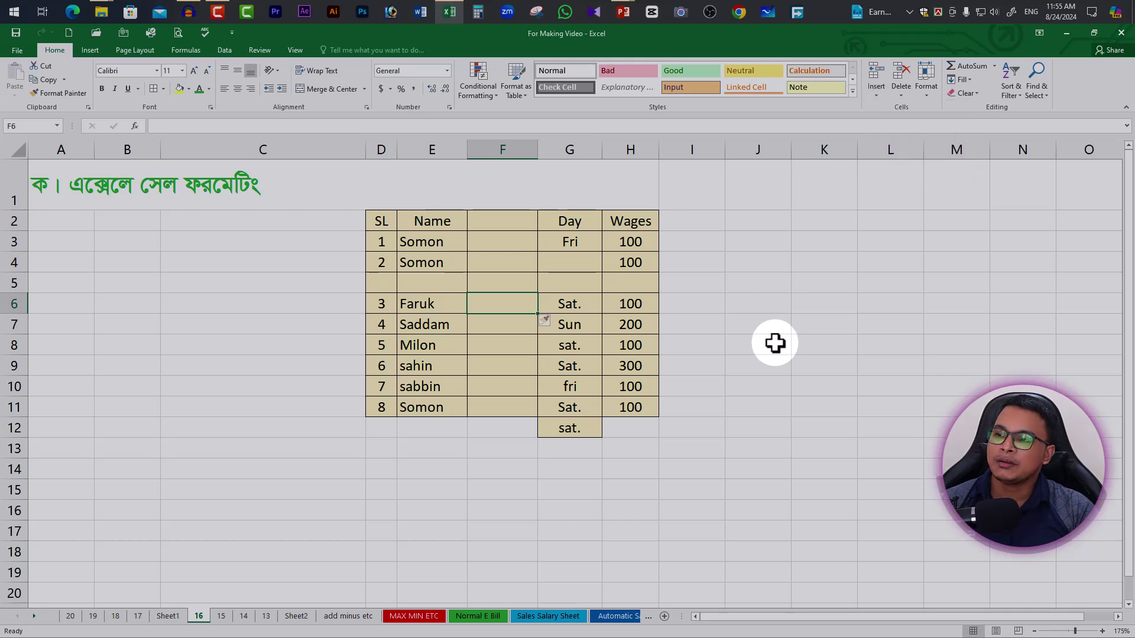
{"action": "key", "text": "ctrl+z"}
{"action": "key", "text": "ctrl+z"}
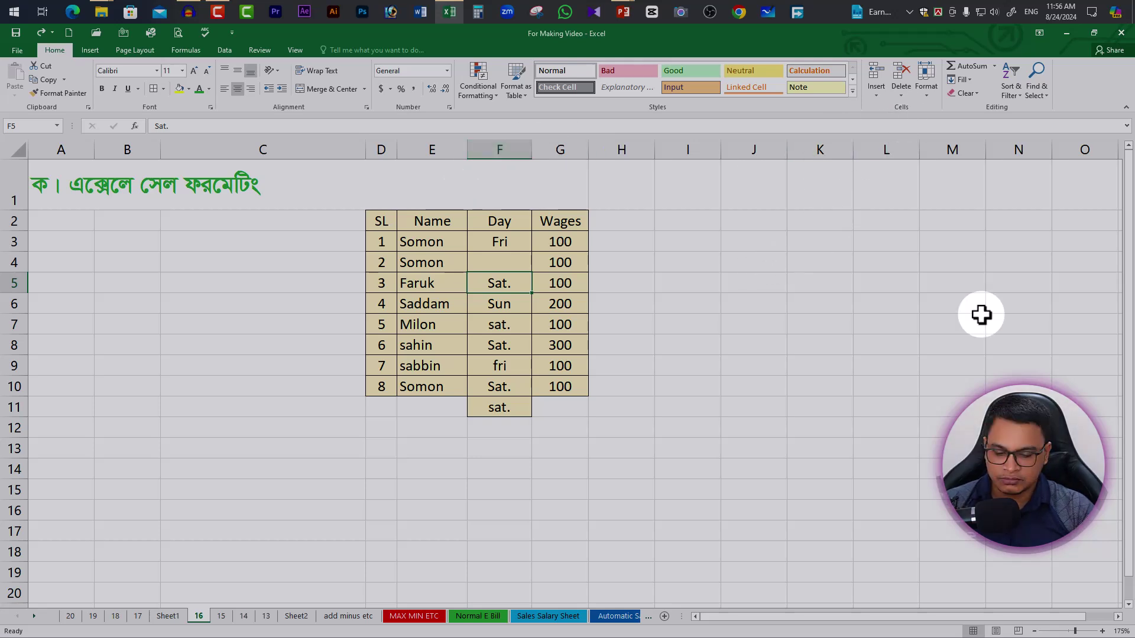
Delete the empty cell F4, shifting the Day values back up
{"action": "left_click", "coordinate": [510, 263]}
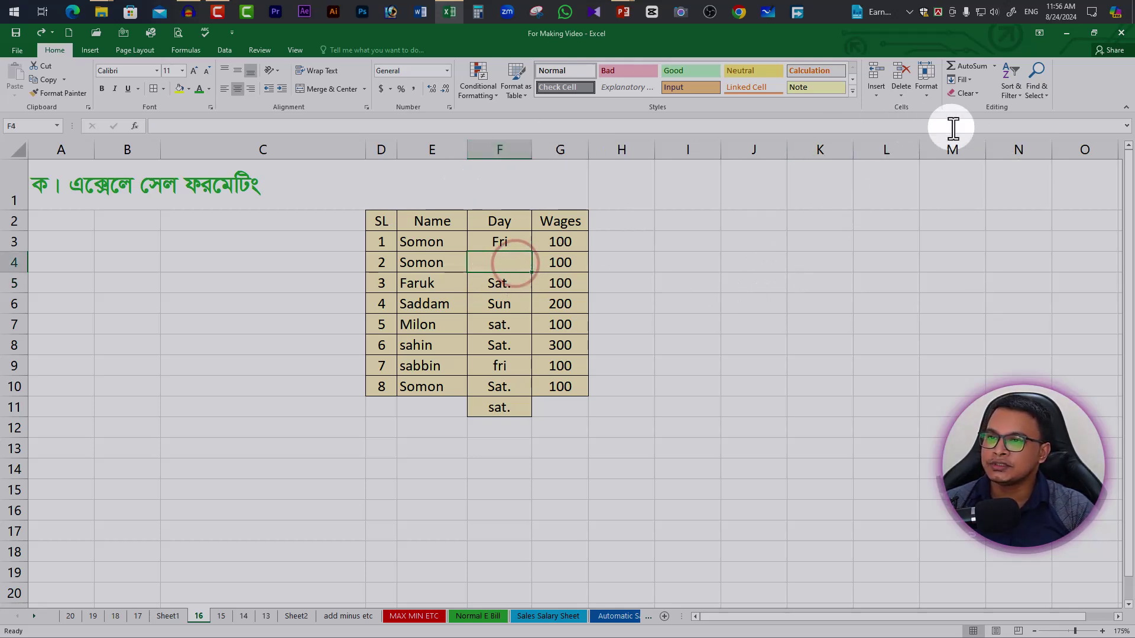
{"action": "left_click", "coordinate": [901, 96]}
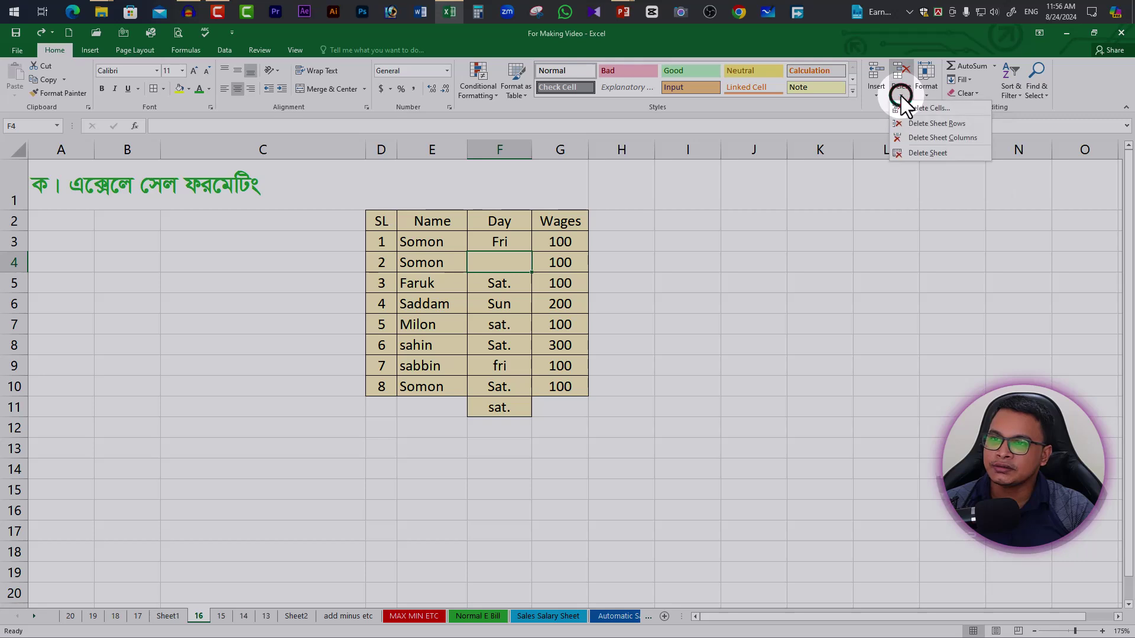
{"action": "left_click", "coordinate": [939, 108]}
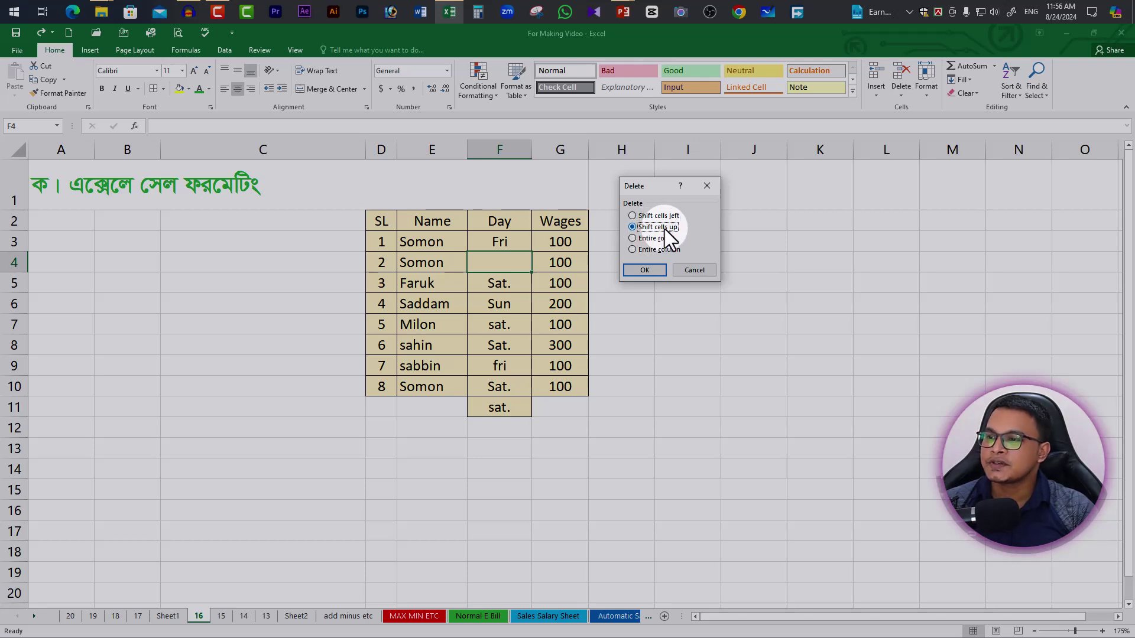
{"action": "left_click", "coordinate": [647, 270]}
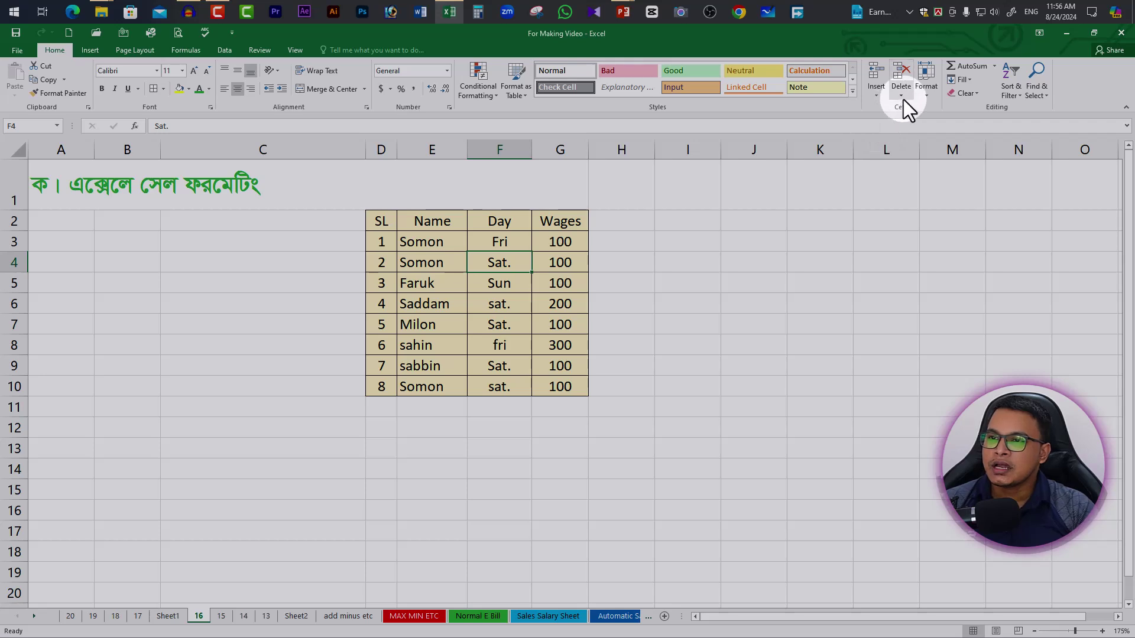
Delete the sheet row containing F4, then undo to restore Somon's row
{"action": "left_click", "coordinate": [518, 259]}
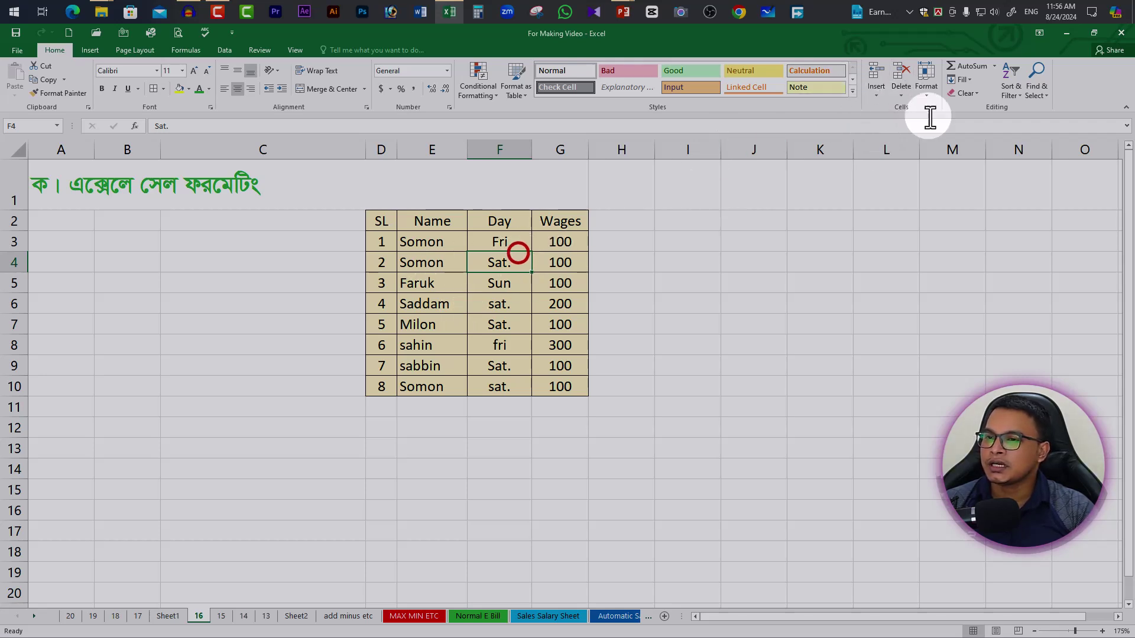
{"action": "left_click", "coordinate": [898, 95]}
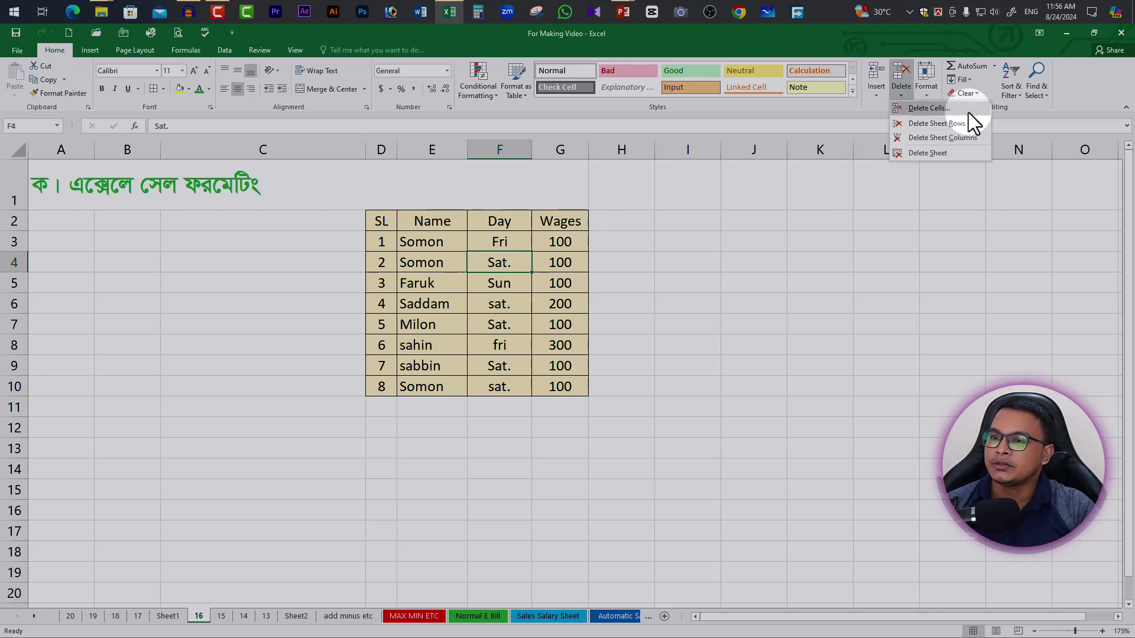
{"action": "left_click", "coordinate": [933, 123]}
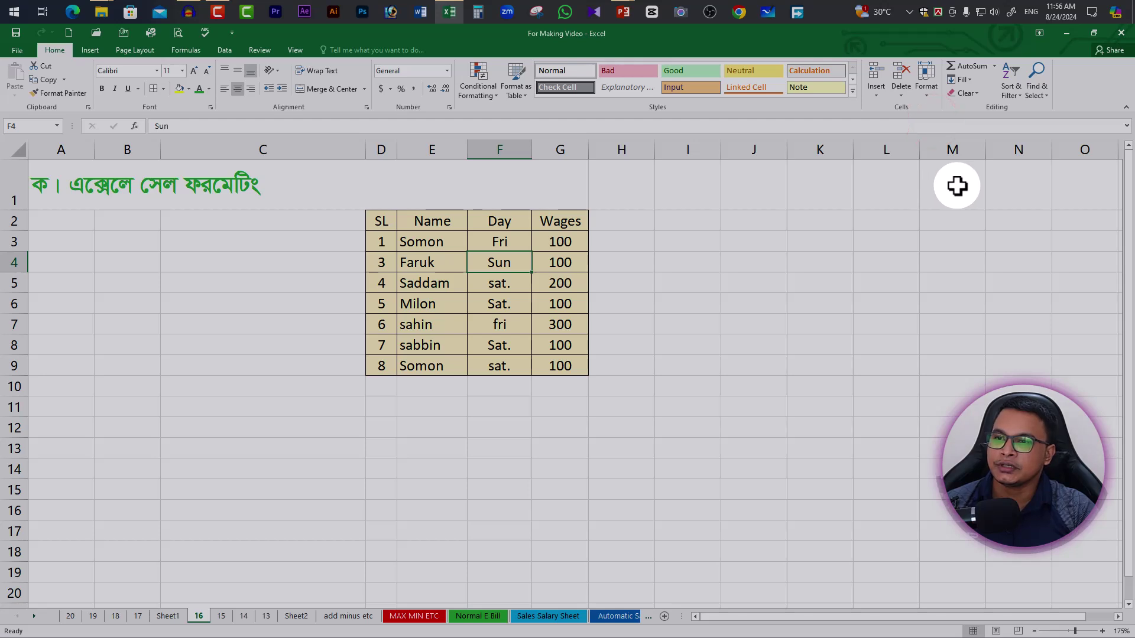
{"action": "key", "text": "ctrl+z"}
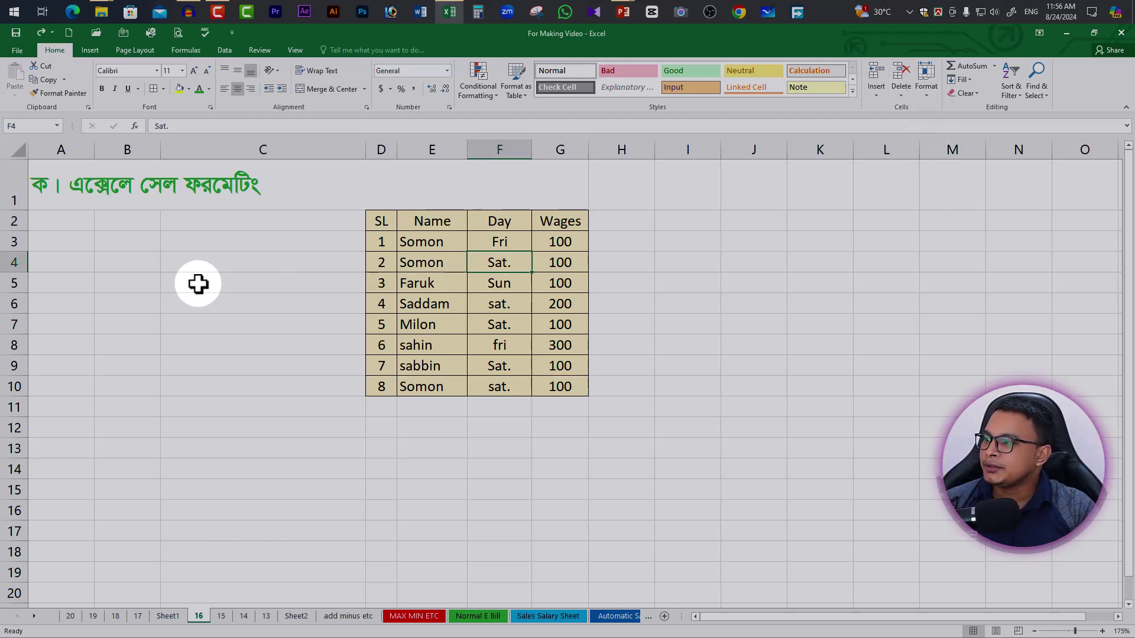
Fill Somon's record D4:G4 yellow, then delete that entire sheet row
{"action": "left_click_drag", "start_coordinate": [379, 262], "coordinate": [556, 262]}
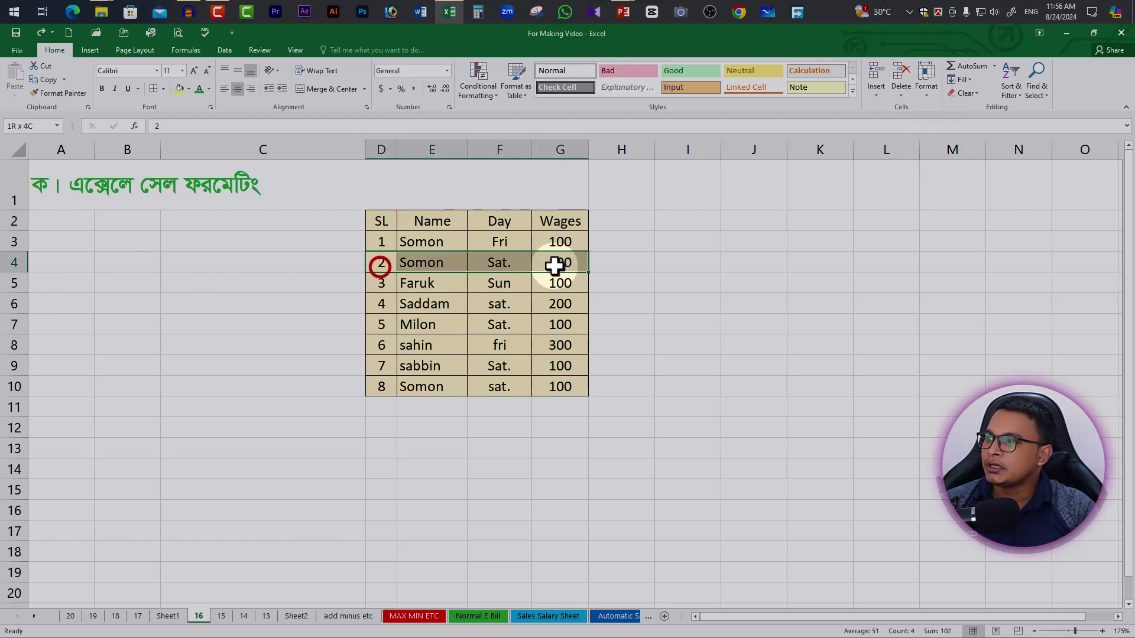
{"action": "left_click", "coordinate": [180, 88]}
{"action": "left_click", "coordinate": [511, 266]}
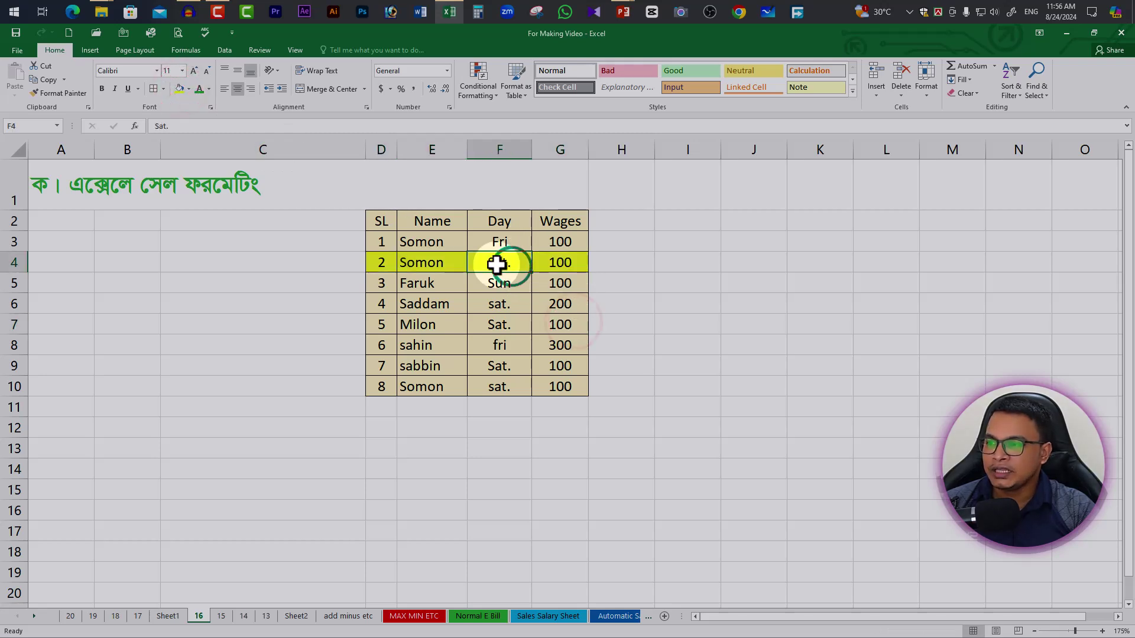
{"action": "left_click", "coordinate": [901, 89]}
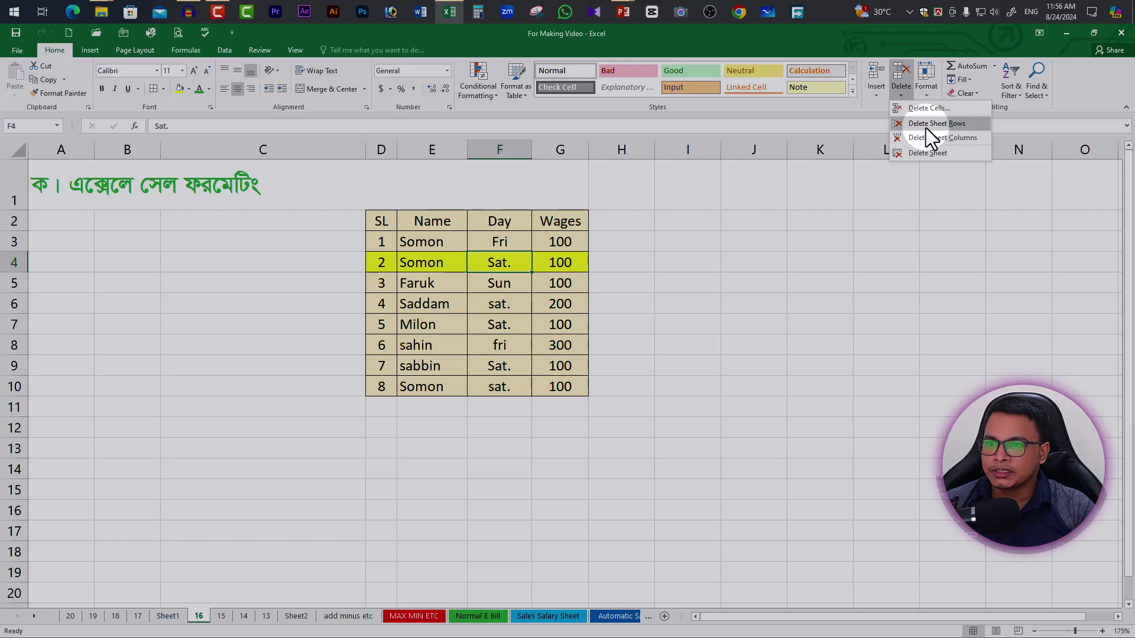
{"action": "left_click", "coordinate": [948, 125]}
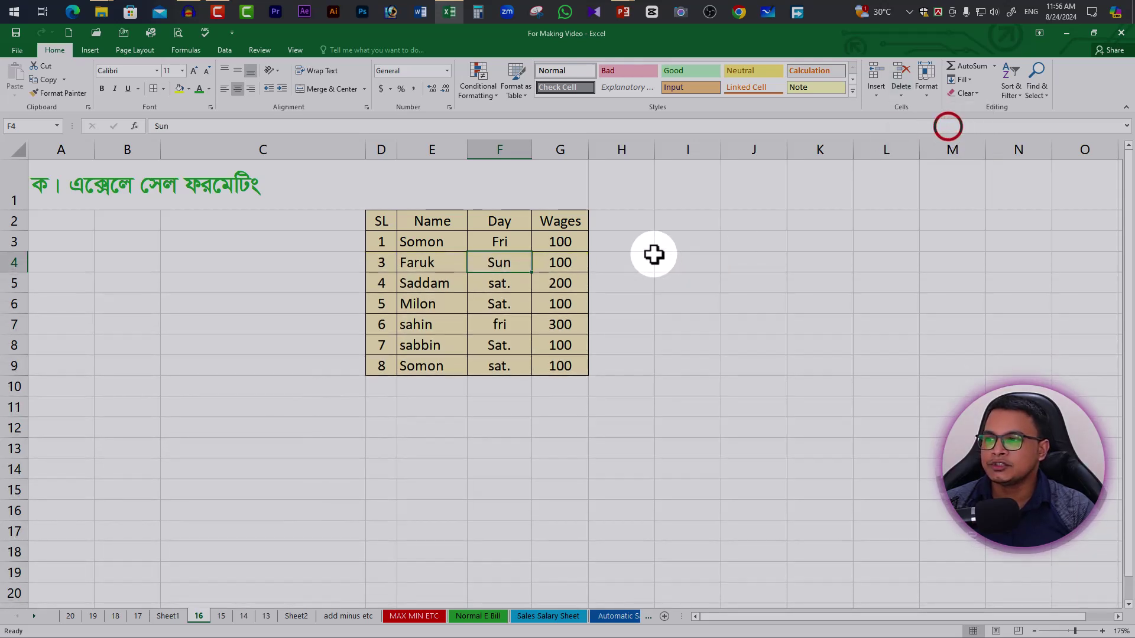
Fill the Day column cells F2:F9 yellow
{"action": "left_click_drag", "start_coordinate": [509, 221], "coordinate": [499, 366]}
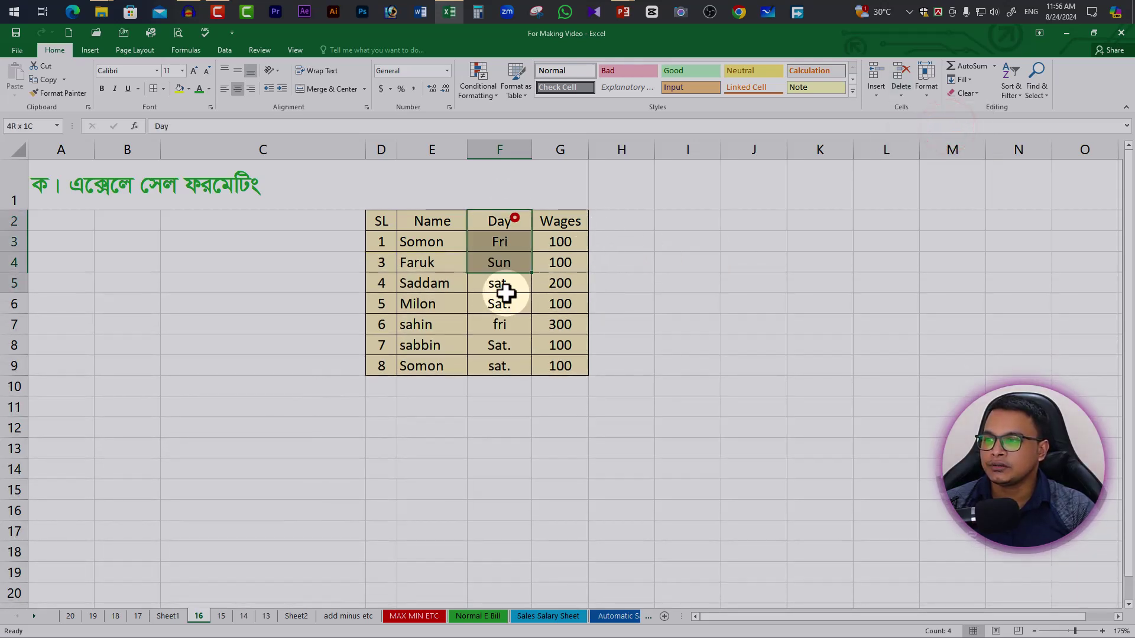
{"action": "left_click", "coordinate": [176, 89]}
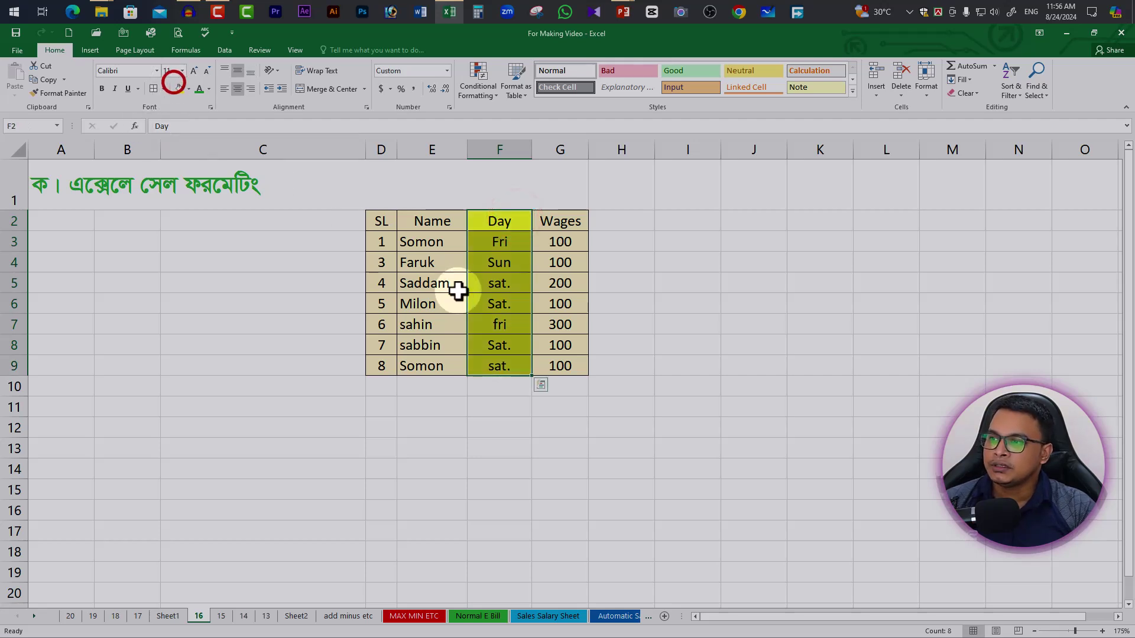
{"action": "left_click", "coordinate": [456, 289]}
{"action": "left_click", "coordinate": [508, 266]}
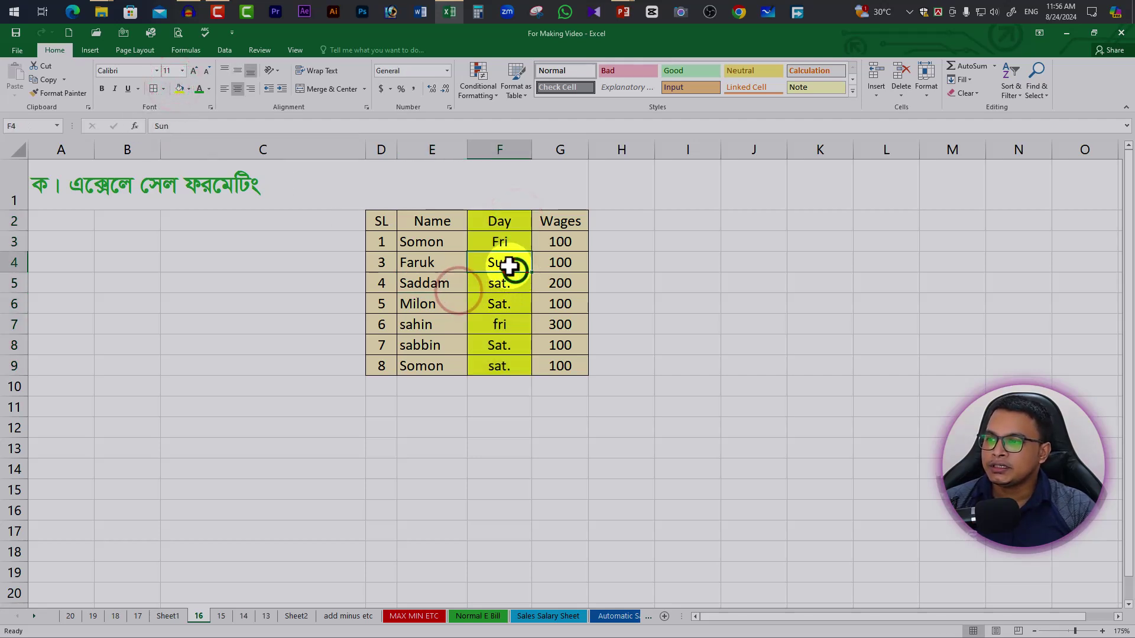
Try deleting the whole Day column, then undo to keep it in place
{"action": "left_click", "coordinate": [906, 94]}
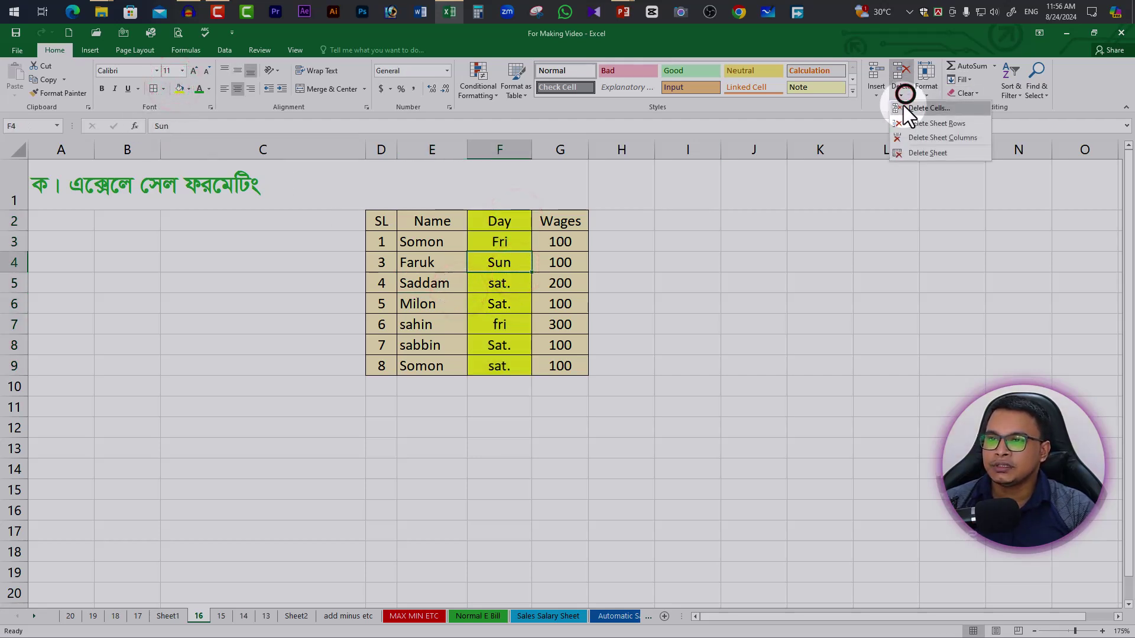
{"action": "left_click", "coordinate": [953, 139]}
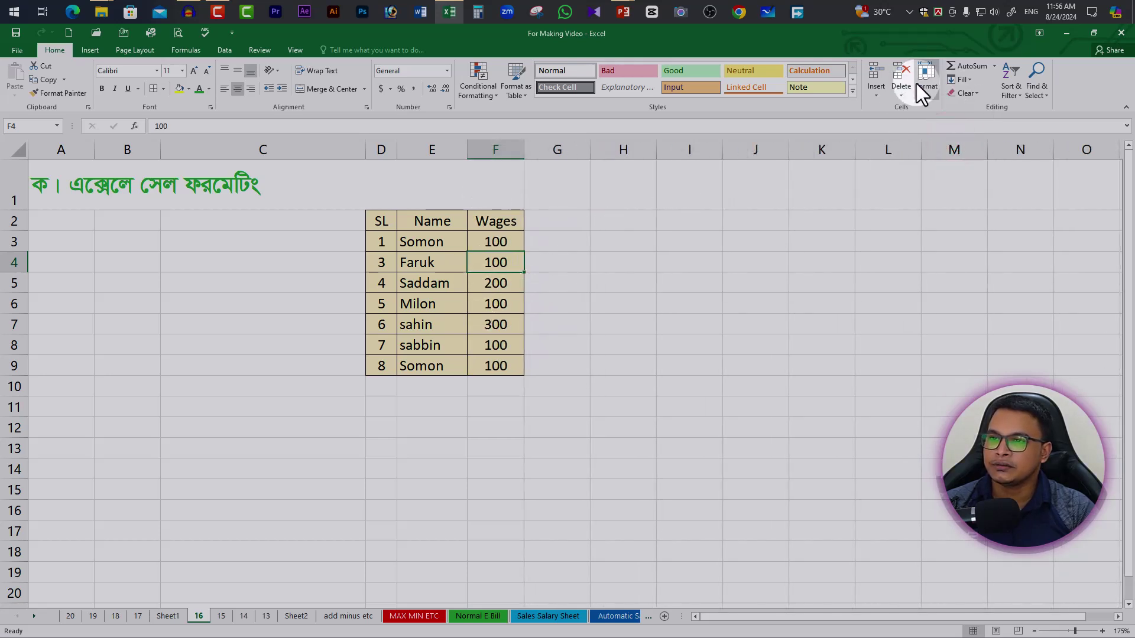
{"action": "left_click", "coordinate": [905, 95]}
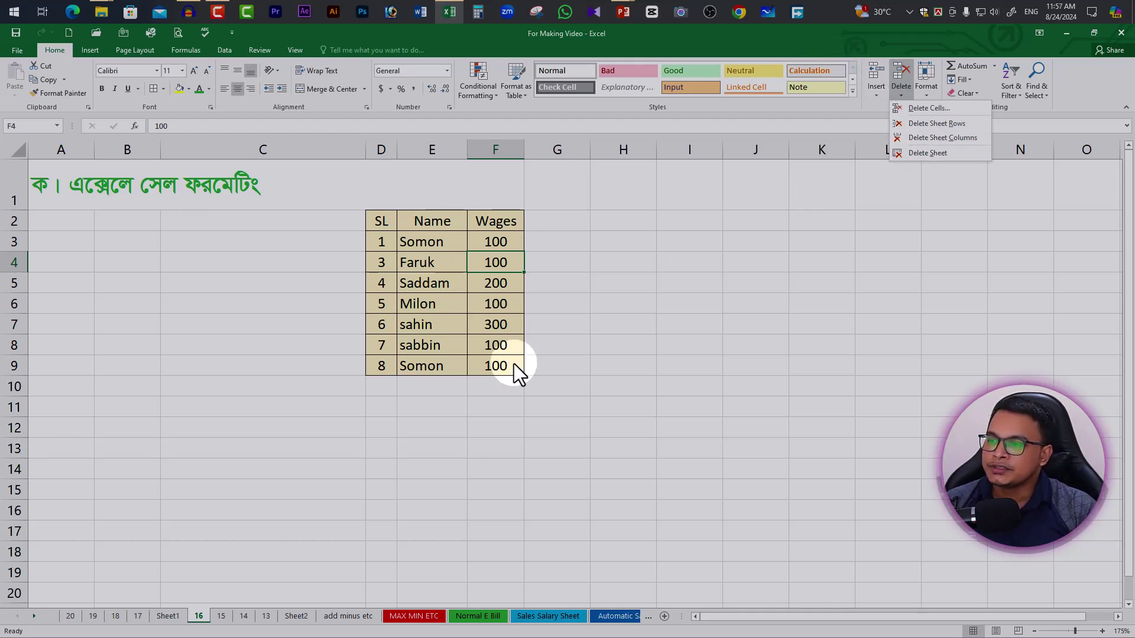
{"action": "left_click", "coordinate": [785, 247]}
{"action": "key", "text": "ctrl+z"}
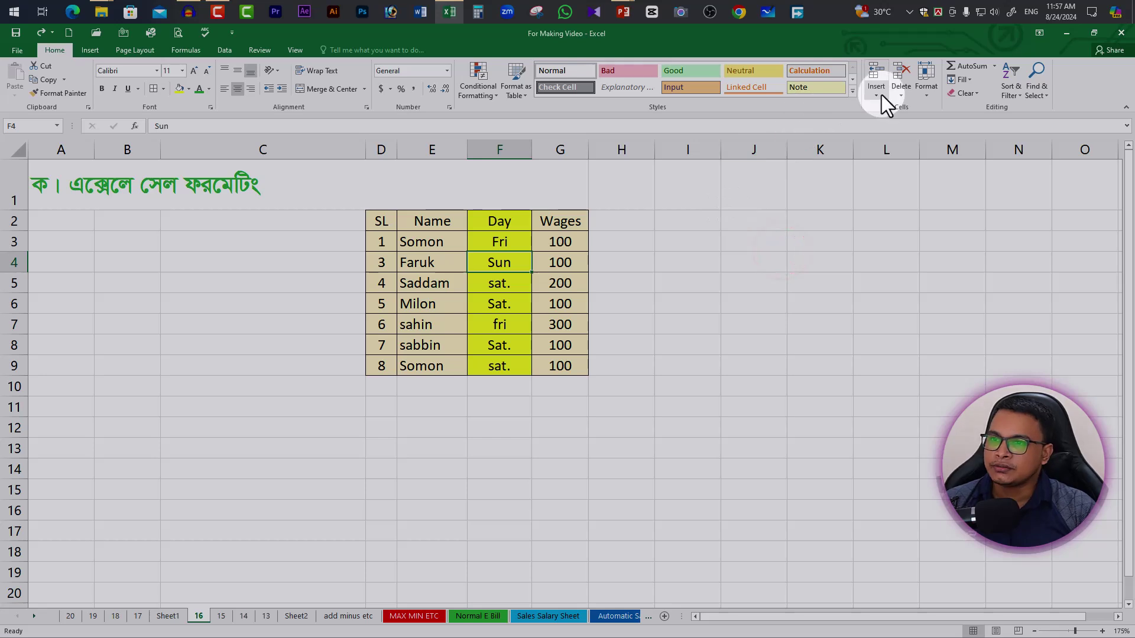
Open the Format options on the Home tab to work on sheet 16
{"action": "left_click", "coordinate": [926, 94]}
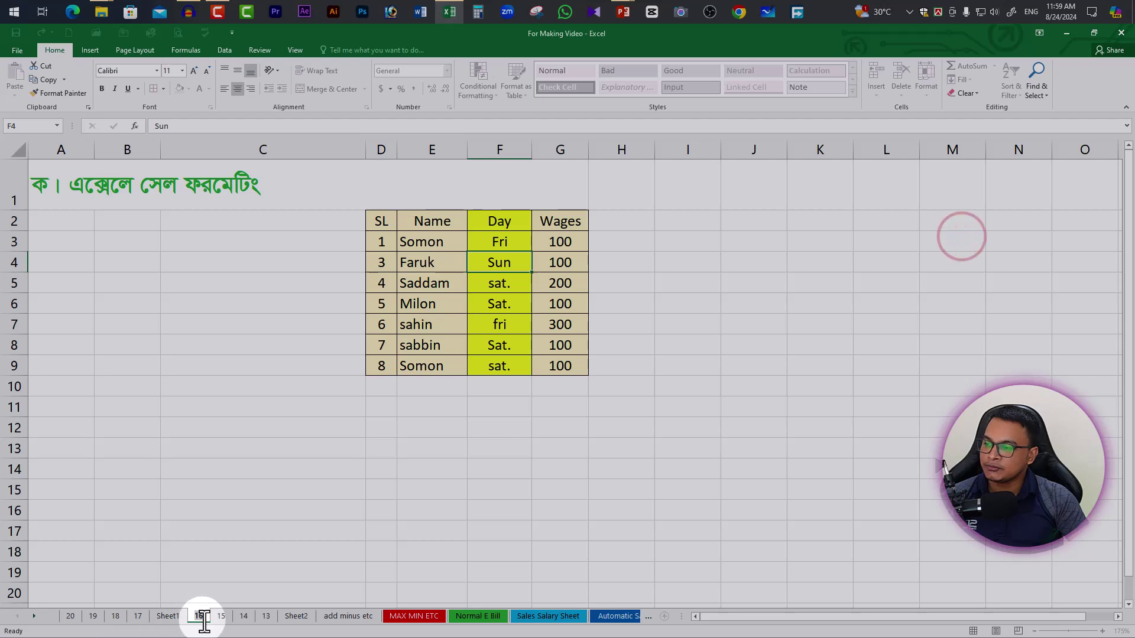
Rename sheet 16 to '16 fd' and create a copy of it, '16 fd (2)'
{"action": "type", "text": "16"}
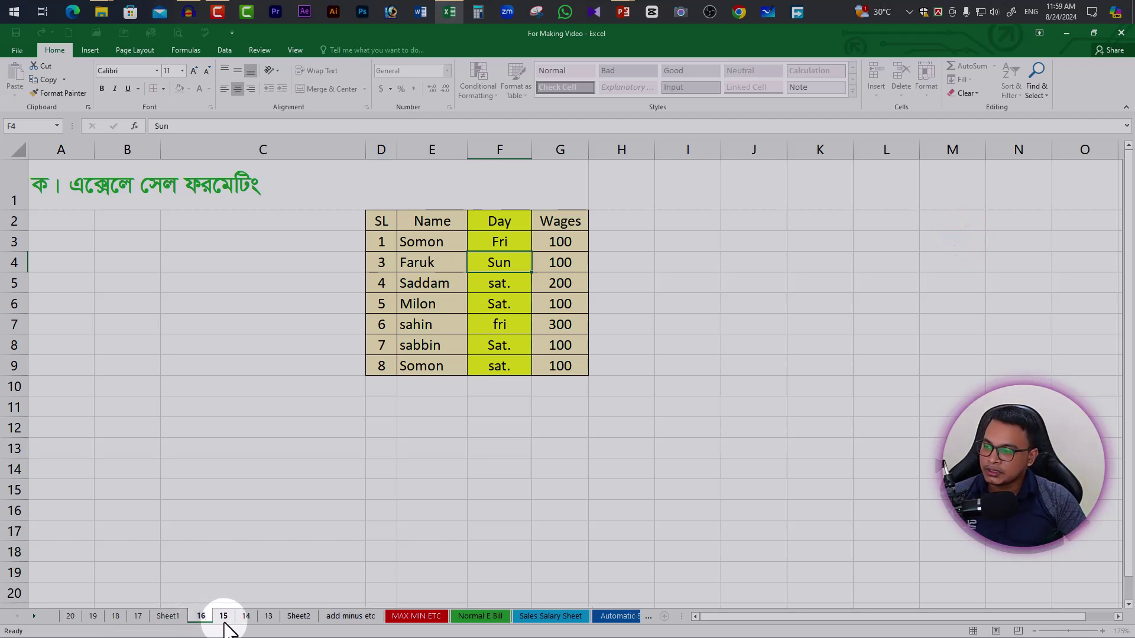
{"action": "type", "text": " fd"}
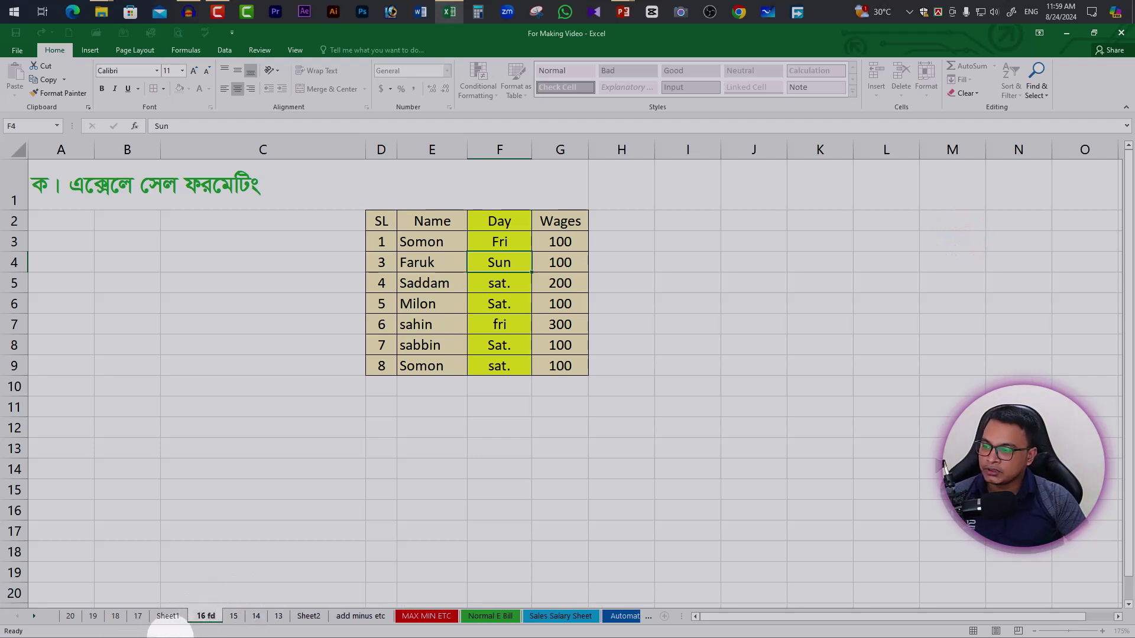
{"action": "left_click", "coordinate": [381, 530]}
{"action": "left_click", "coordinate": [927, 83]}
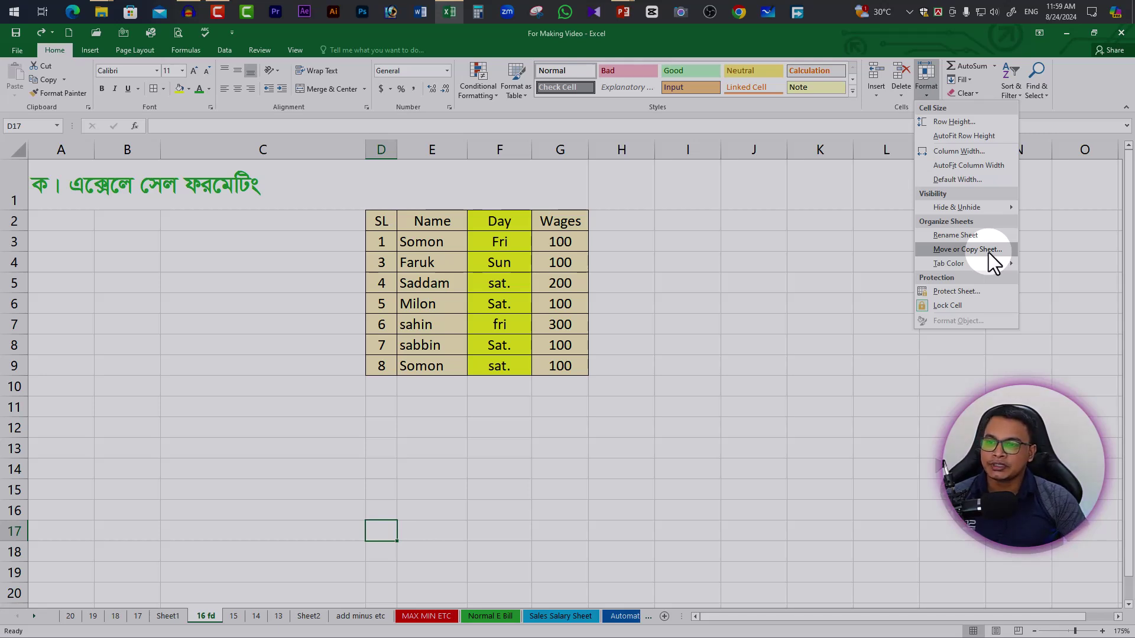
{"action": "left_click", "coordinate": [988, 250]}
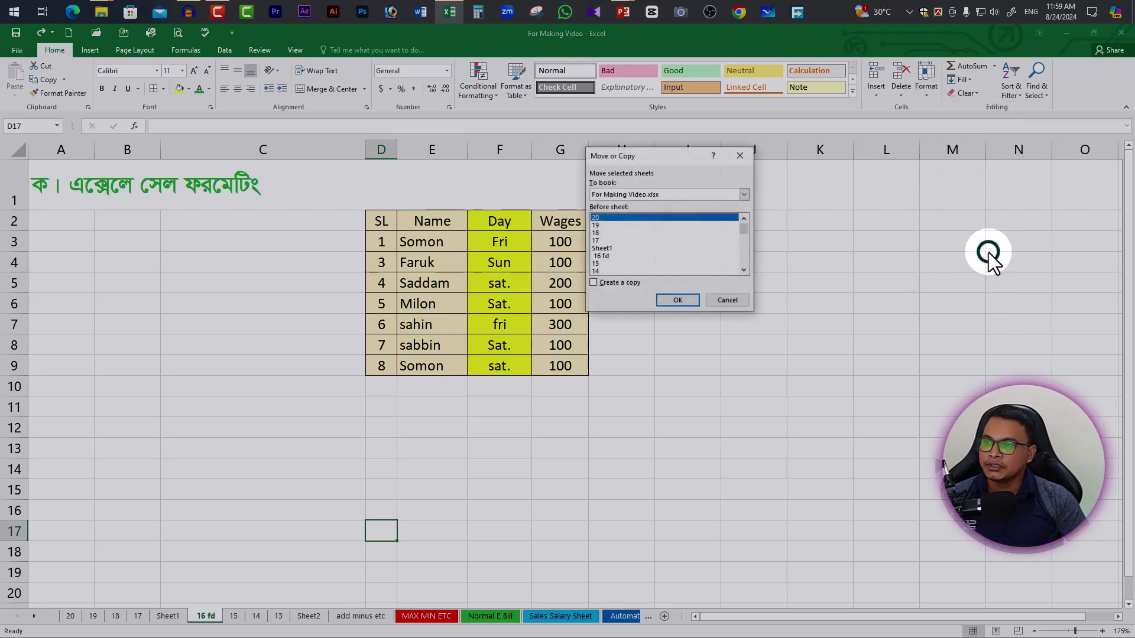
{"action": "left_click", "coordinate": [618, 284]}
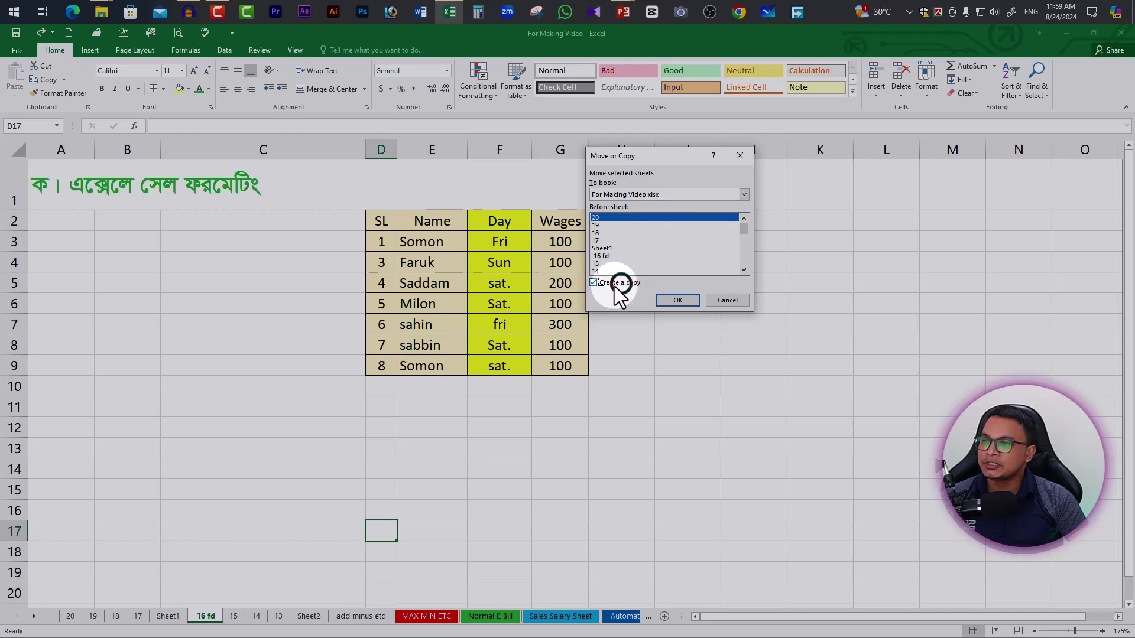
{"action": "left_click", "coordinate": [677, 301]}
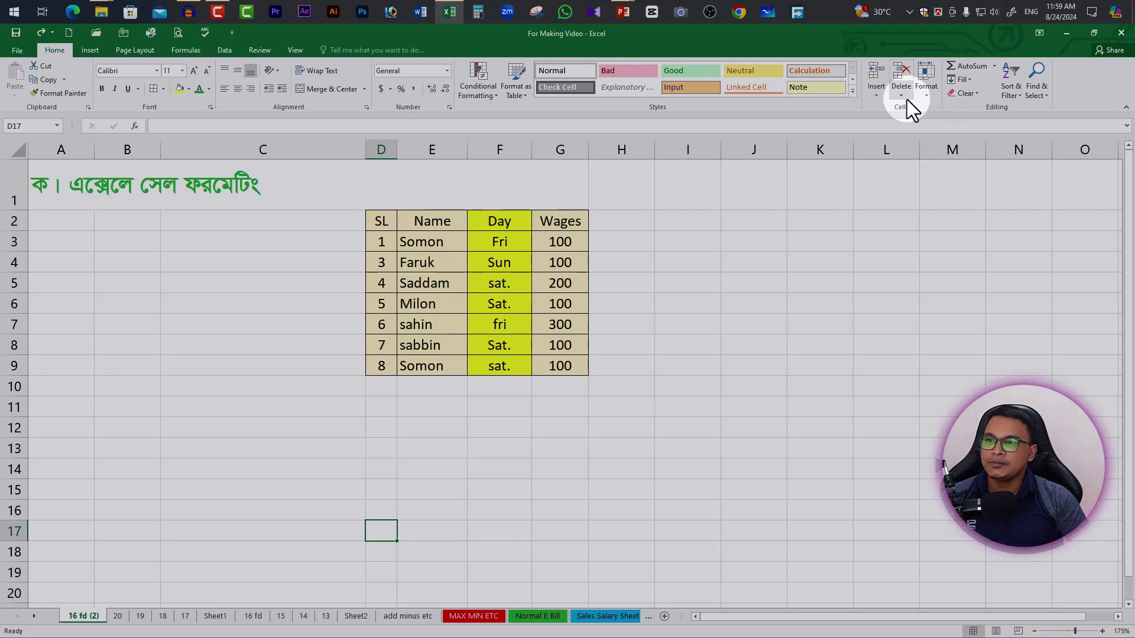
Give the copied sheet a red tab colour, then view sheet 20
{"action": "left_click", "coordinate": [926, 88]}
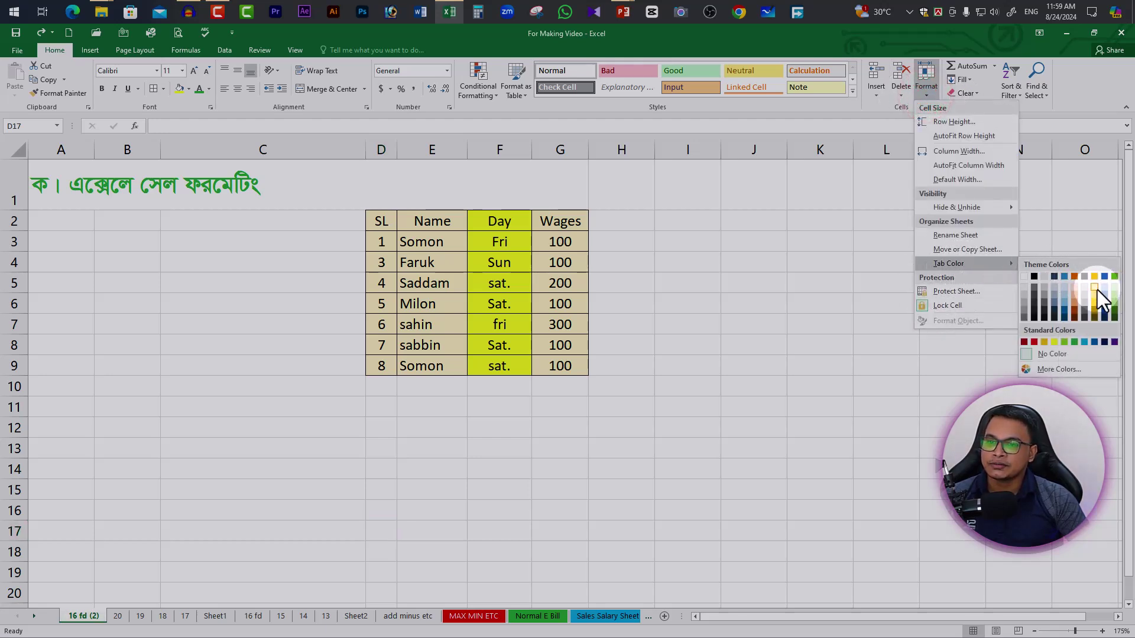
{"action": "mouse_move", "coordinate": [949, 263]}
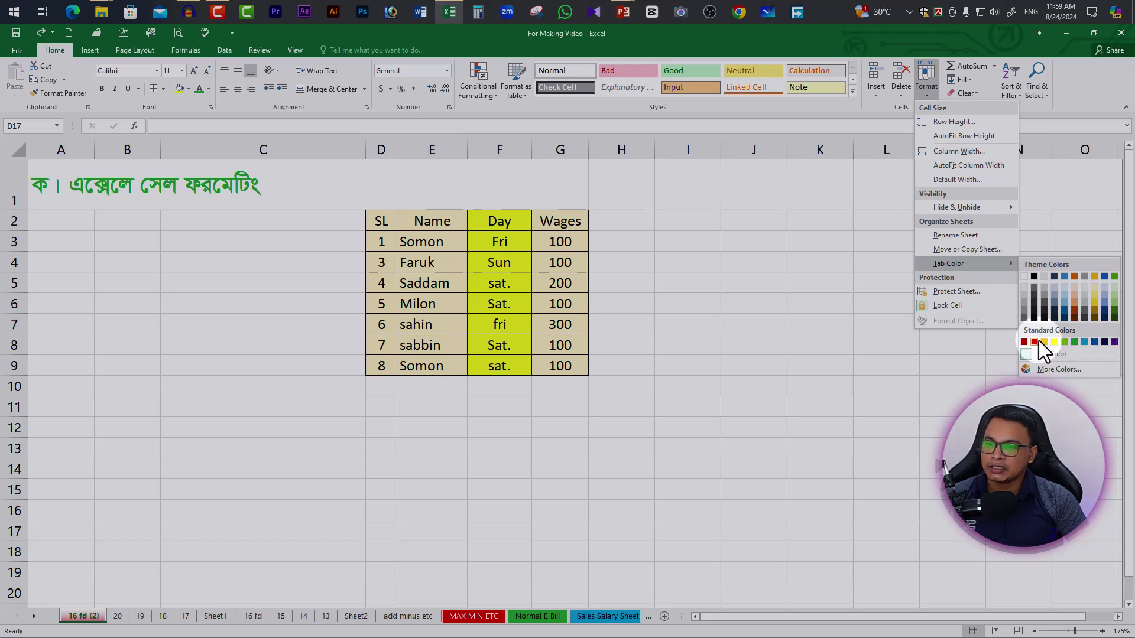
{"action": "left_click", "coordinate": [1035, 342]}
{"action": "left_click", "coordinate": [409, 454]}
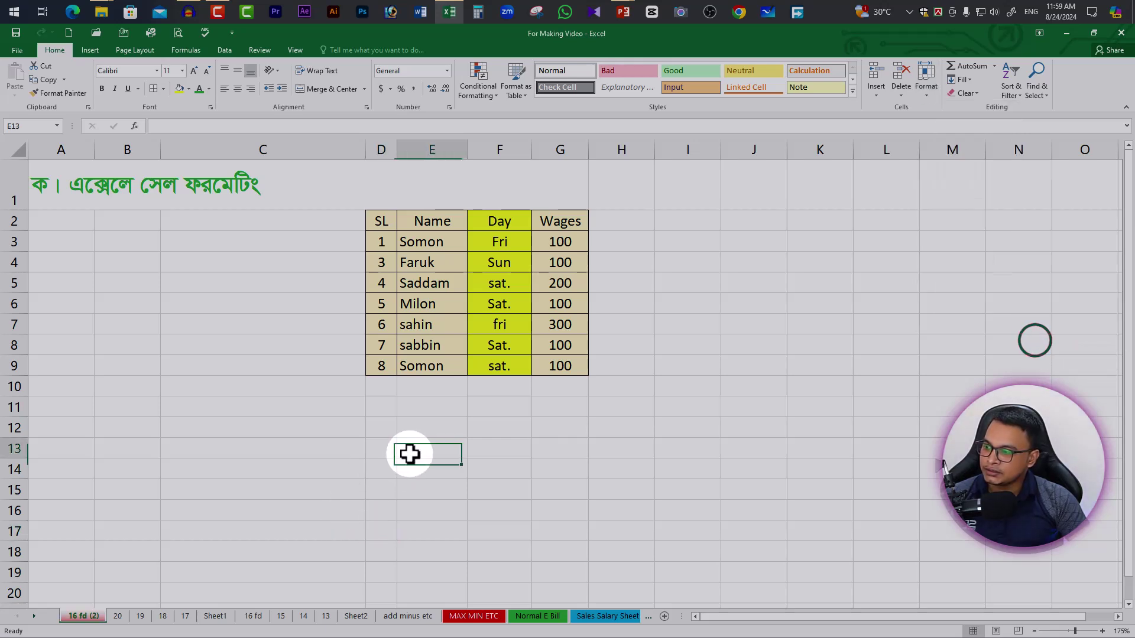
{"action": "left_click", "coordinate": [118, 616]}
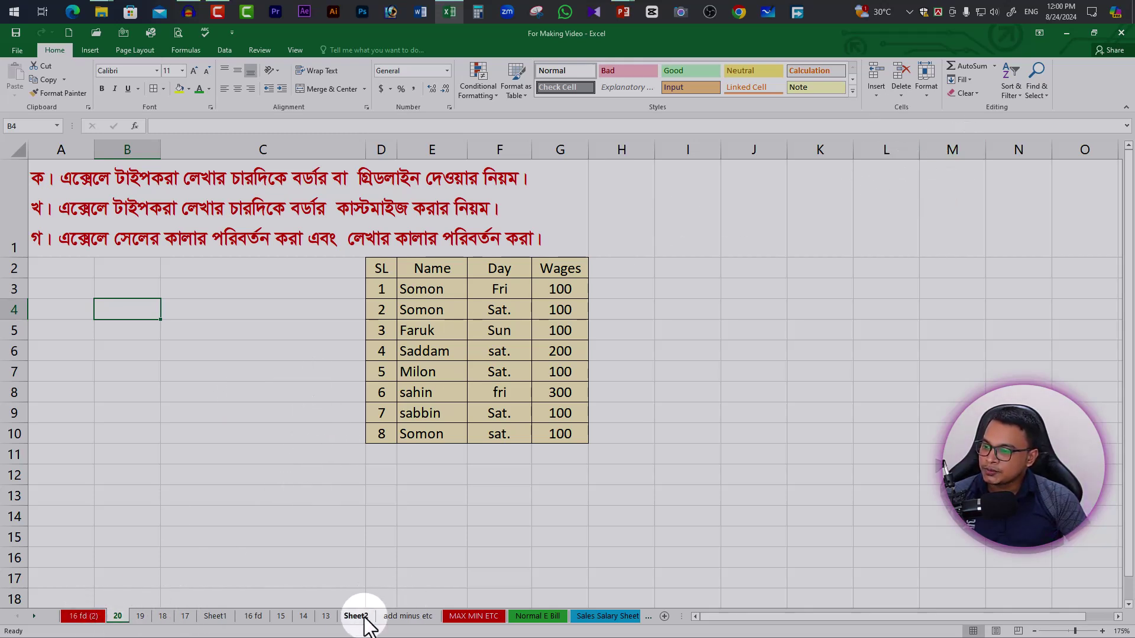
Return to the '16 fd' sheet, close the Format options, and expand the Cell Styles gallery
{"action": "left_click", "coordinate": [251, 618]}
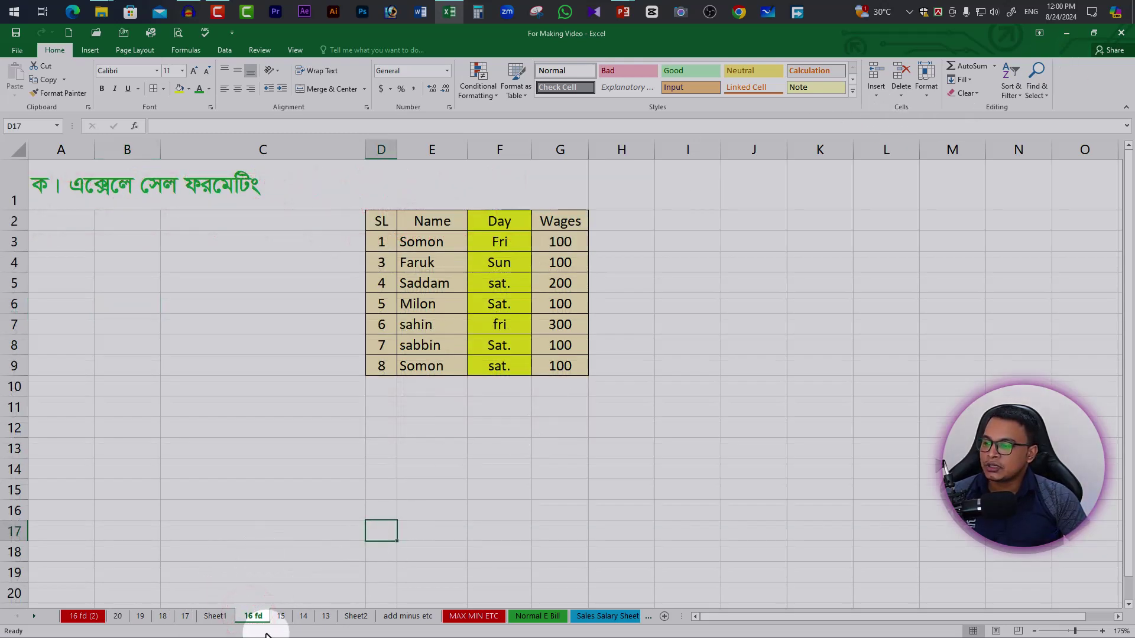
{"action": "left_click", "coordinate": [927, 92]}
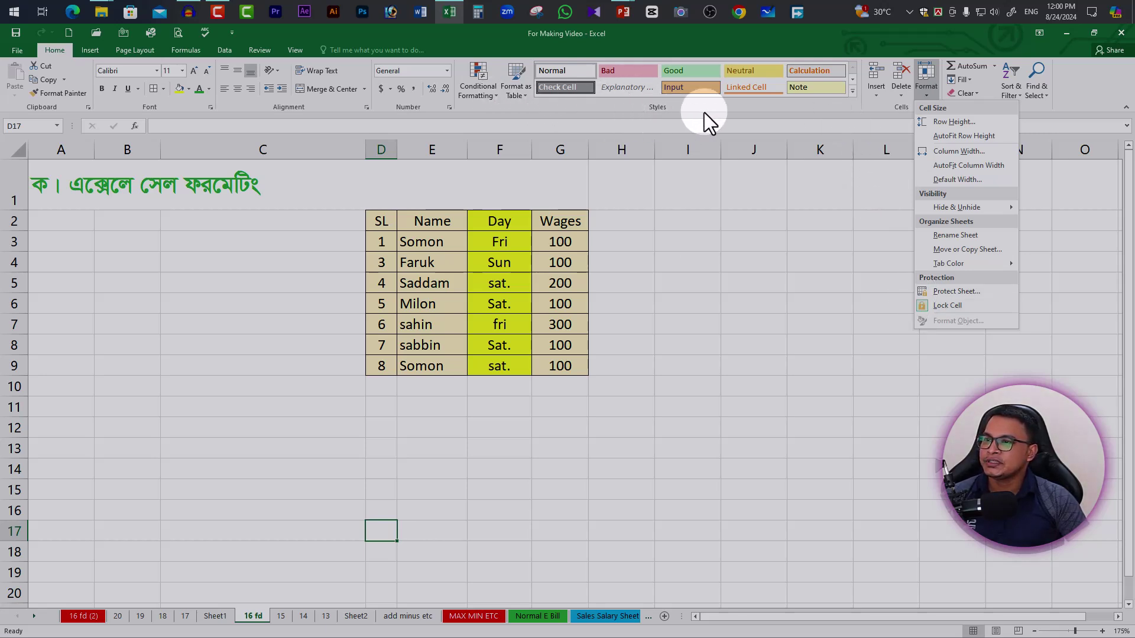
{"action": "left_click", "coordinate": [847, 104]}
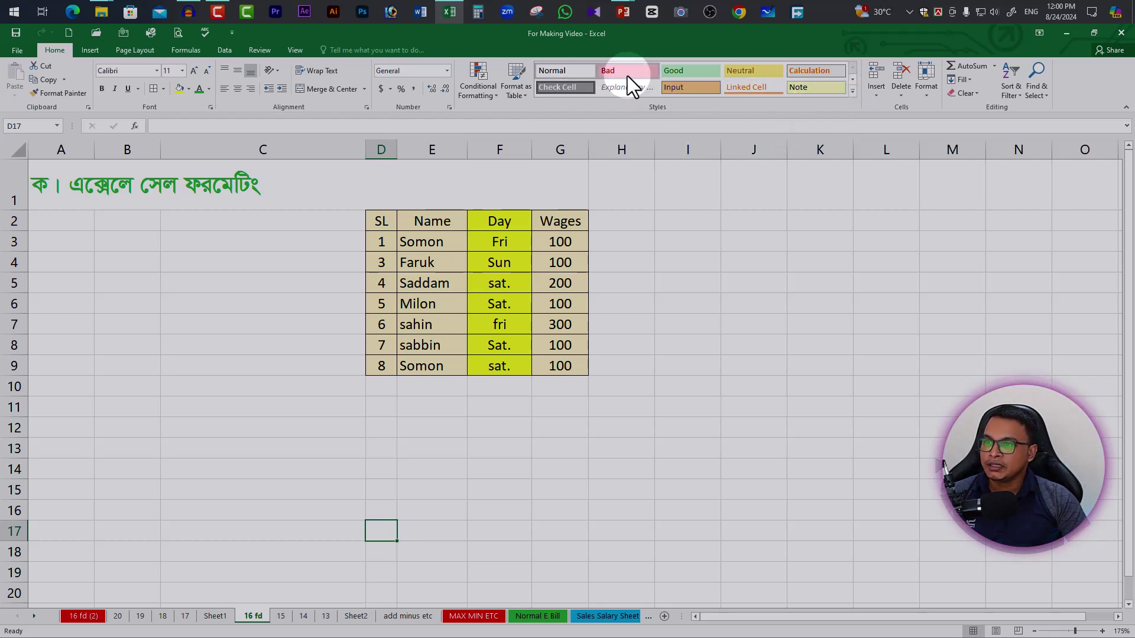
{"action": "left_click", "coordinate": [853, 92]}
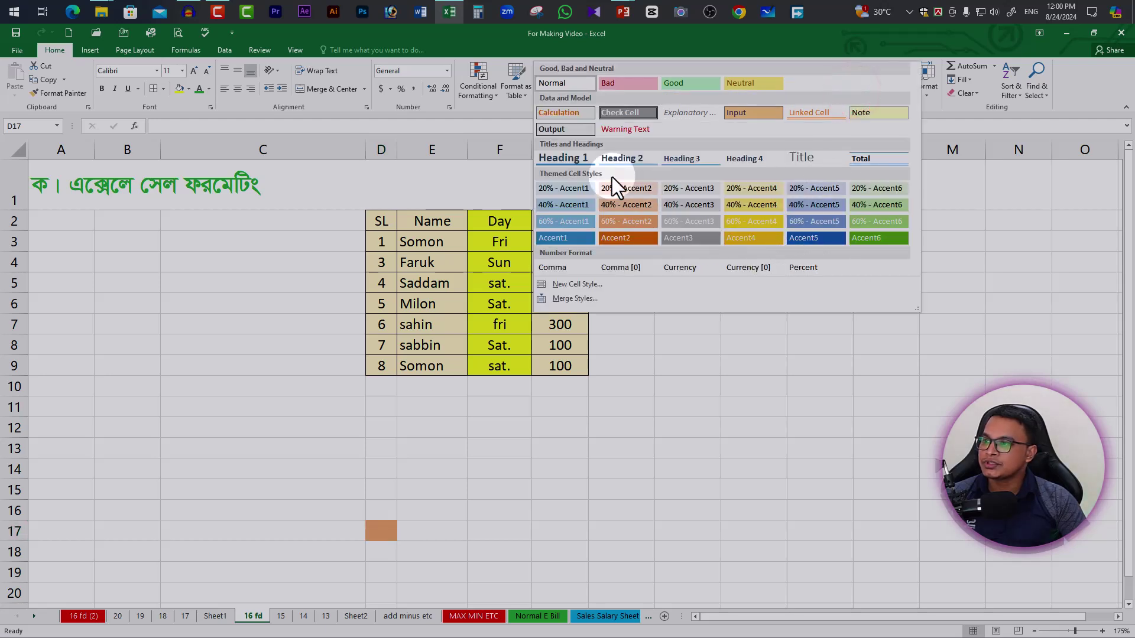
{"action": "left_click", "coordinate": [425, 279]}
{"action": "left_click_drag", "start_coordinate": [427, 242], "coordinate": [427, 303]}
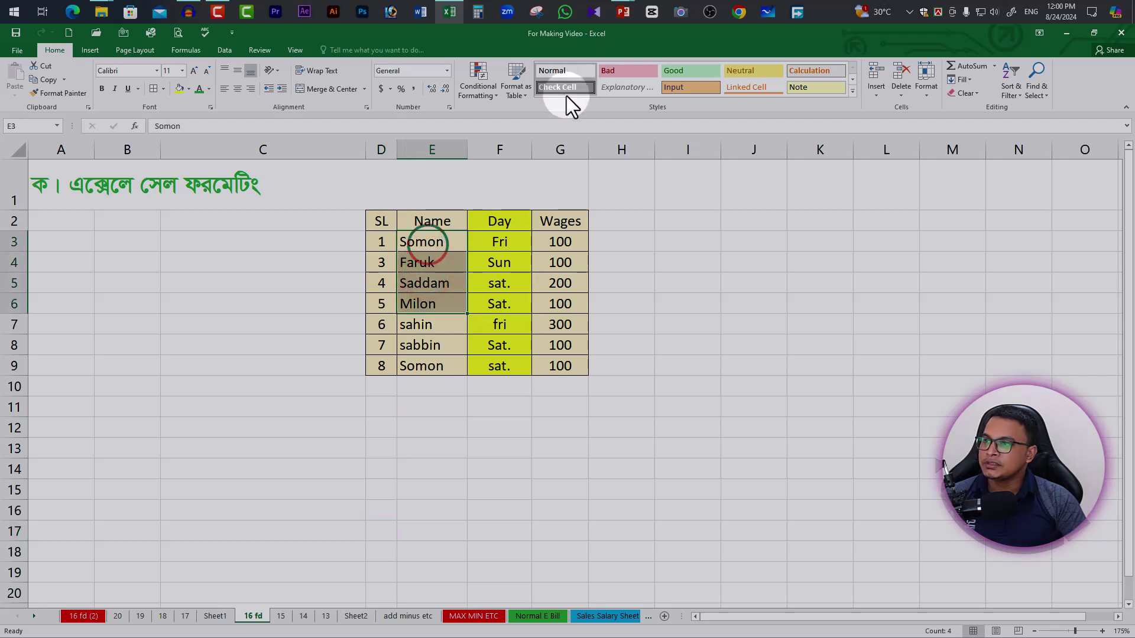
{"action": "left_click", "coordinate": [854, 91]}
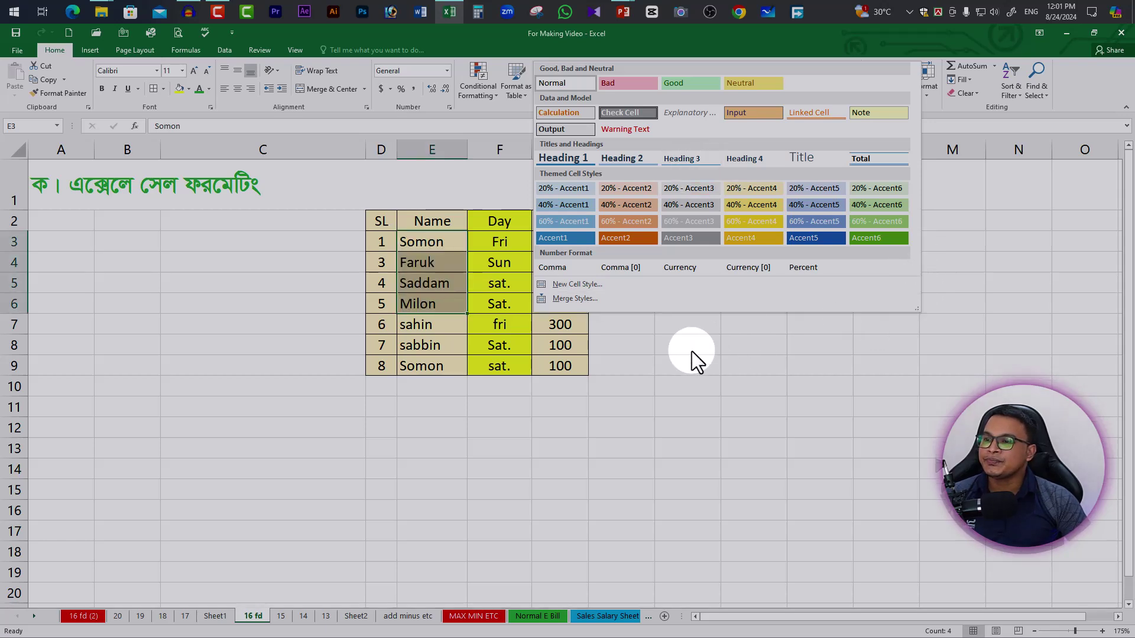
{"action": "left_click", "coordinate": [759, 388]}
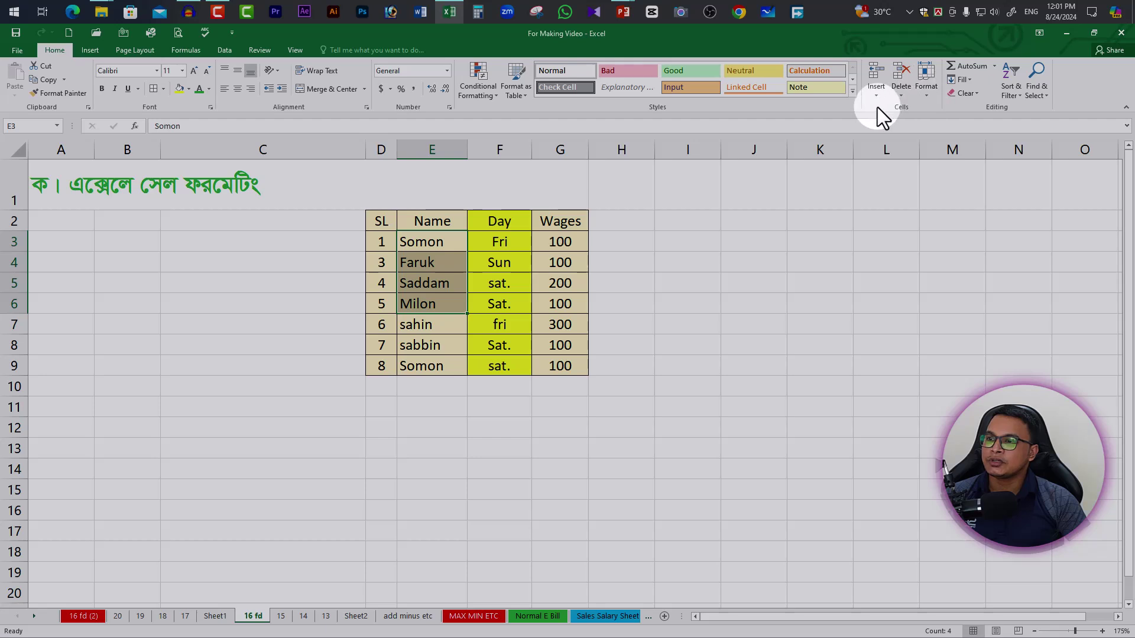